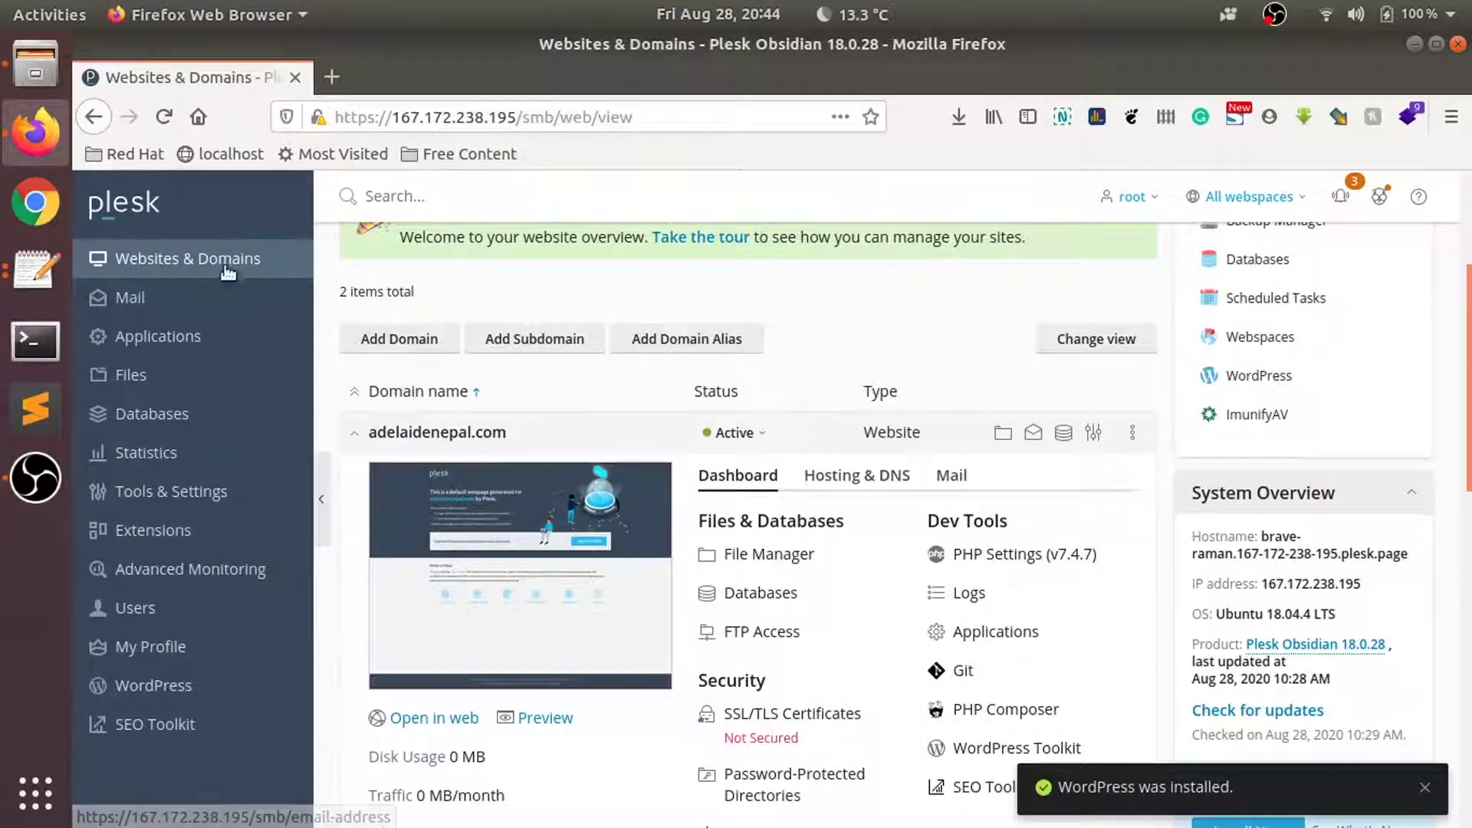
scroll(621, 467, down, 1)
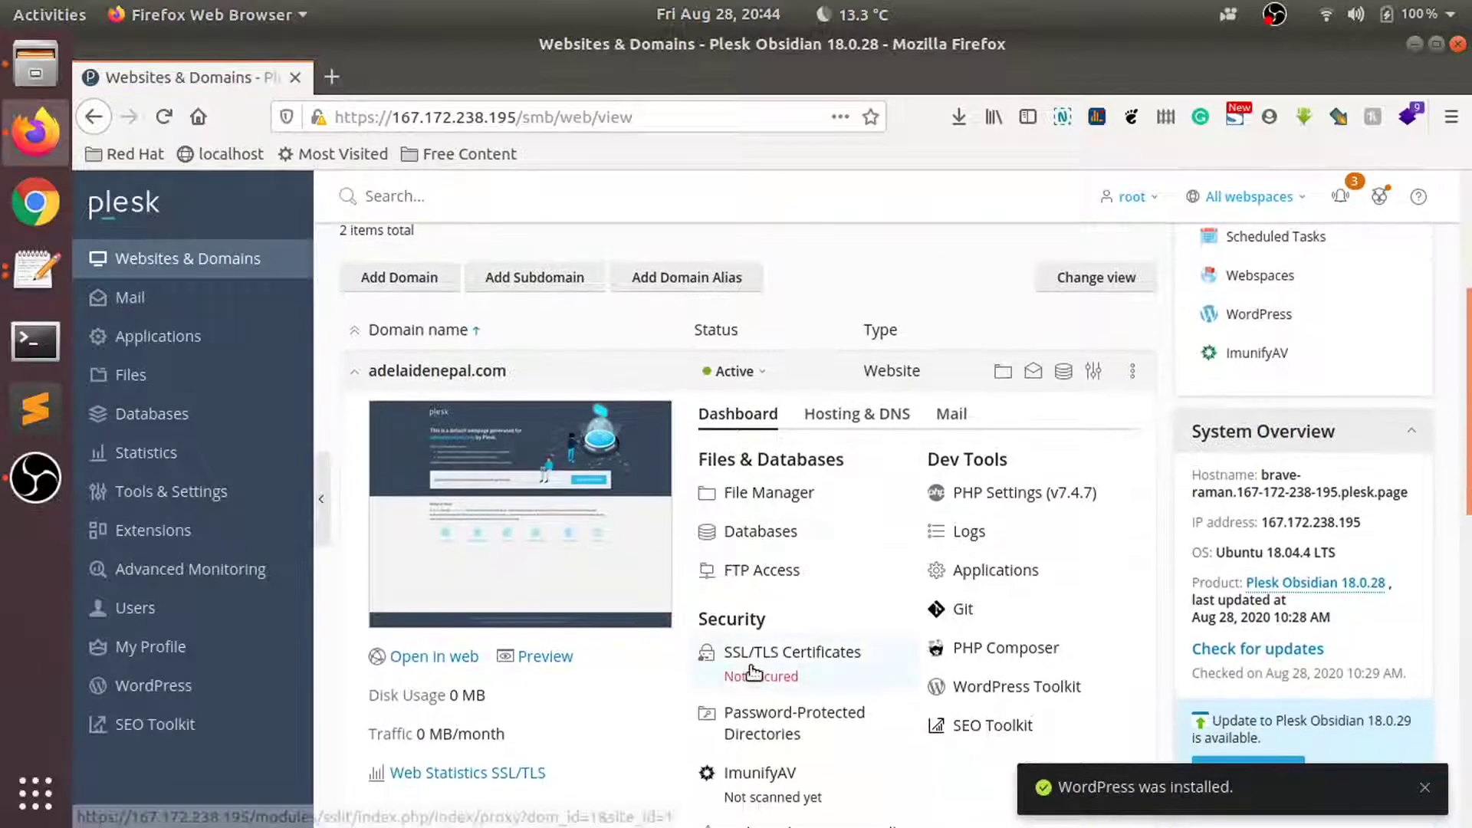
Open adelaidenepal.com's SSL/TLS Certificates page, which offers a free Let's Encrypt option.
click(745, 651)
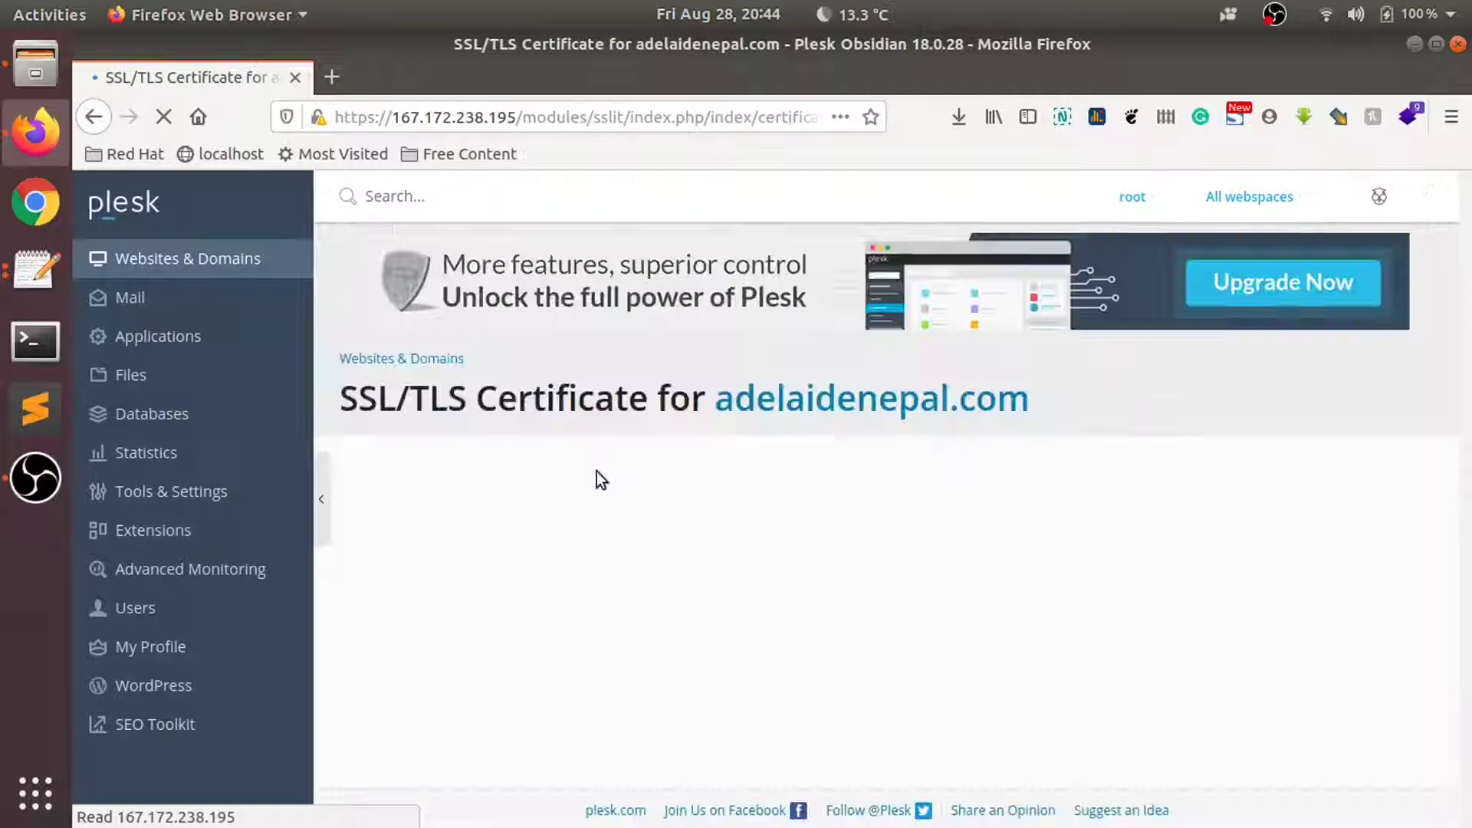
scroll(618, 401, down, 2)
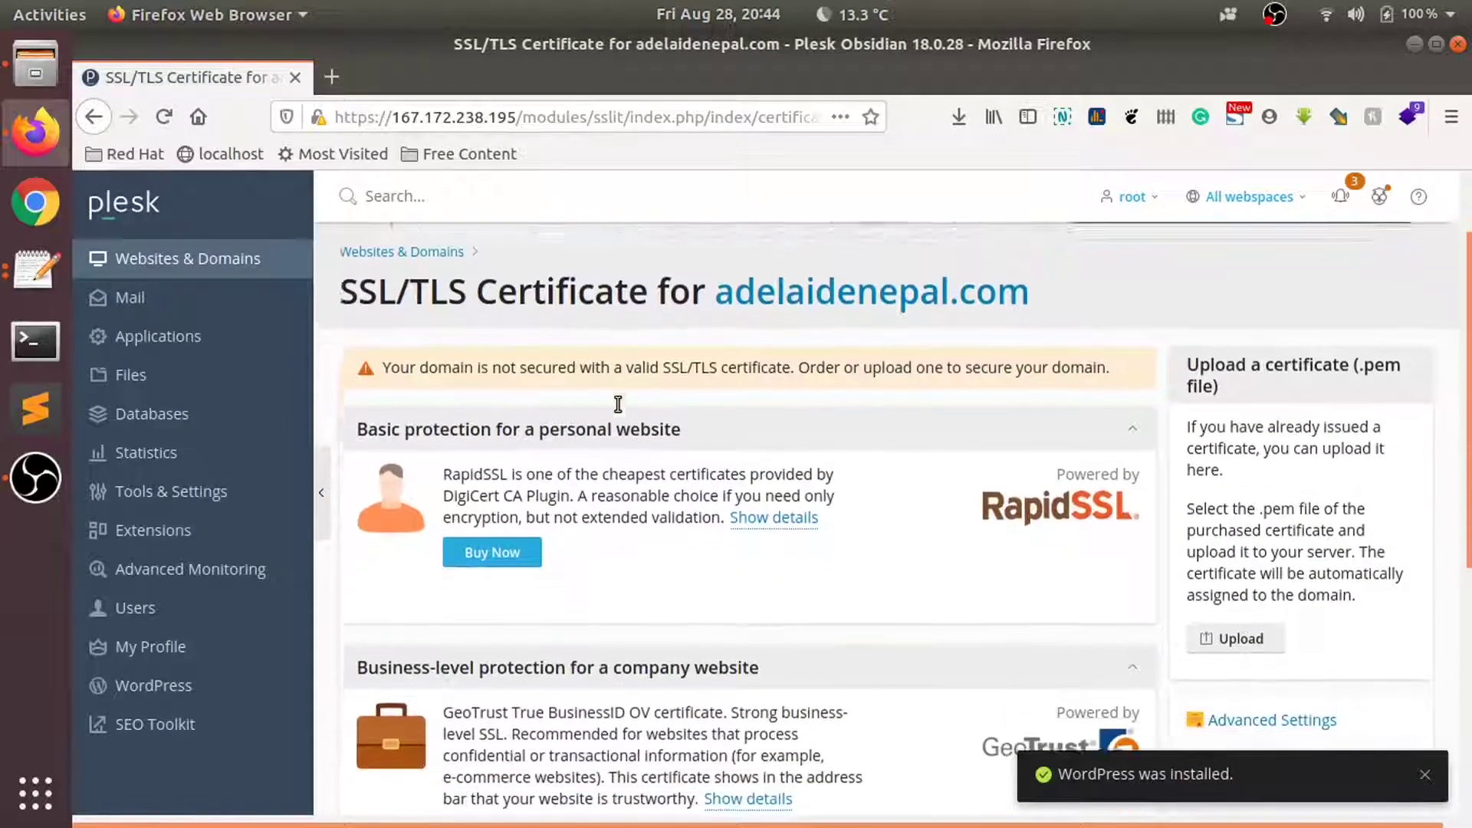
scroll(618, 401, down, 2)
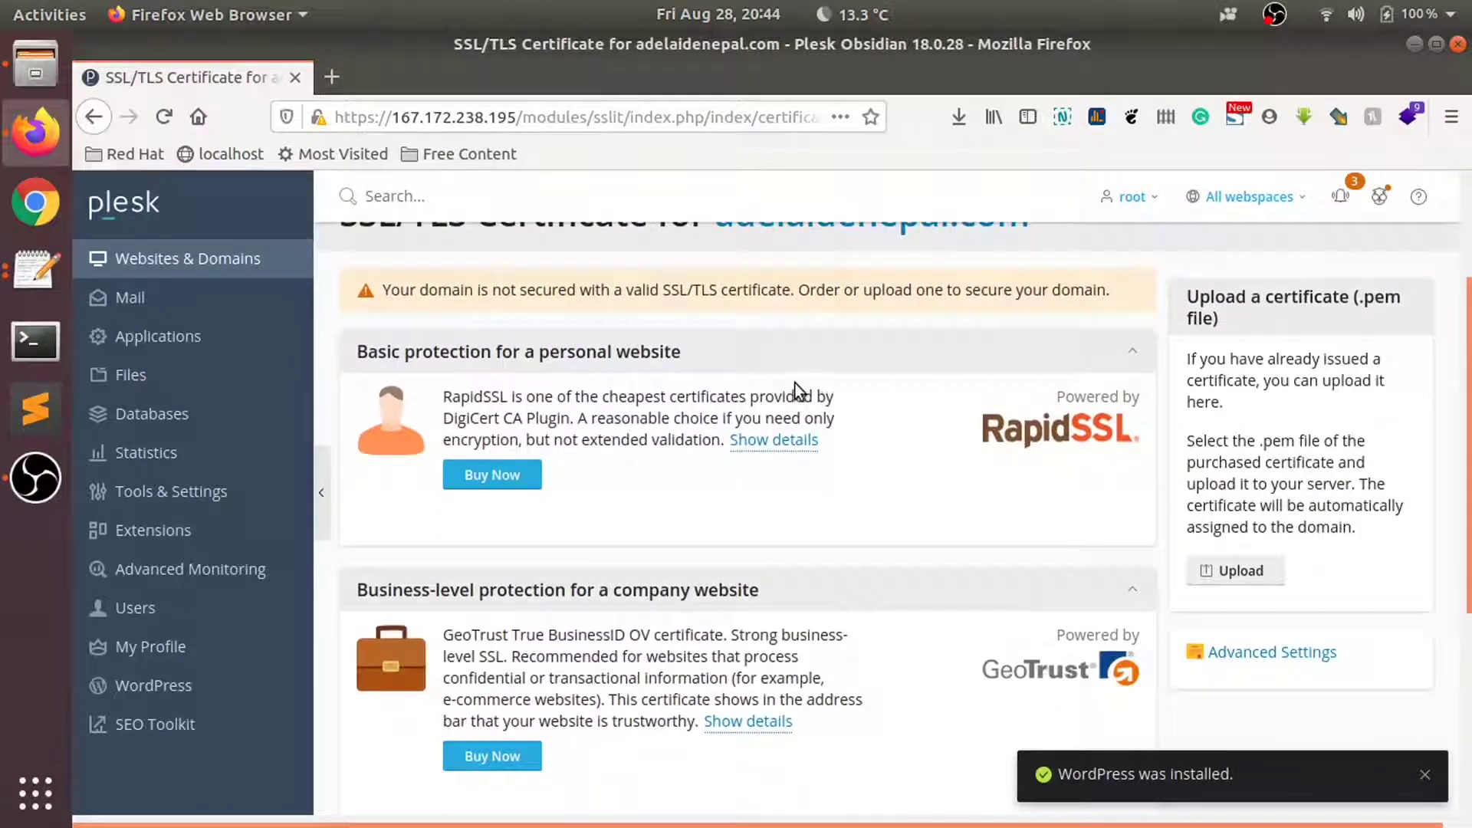
scroll(795, 389, down, 3)
scroll(795, 388, down, 2)
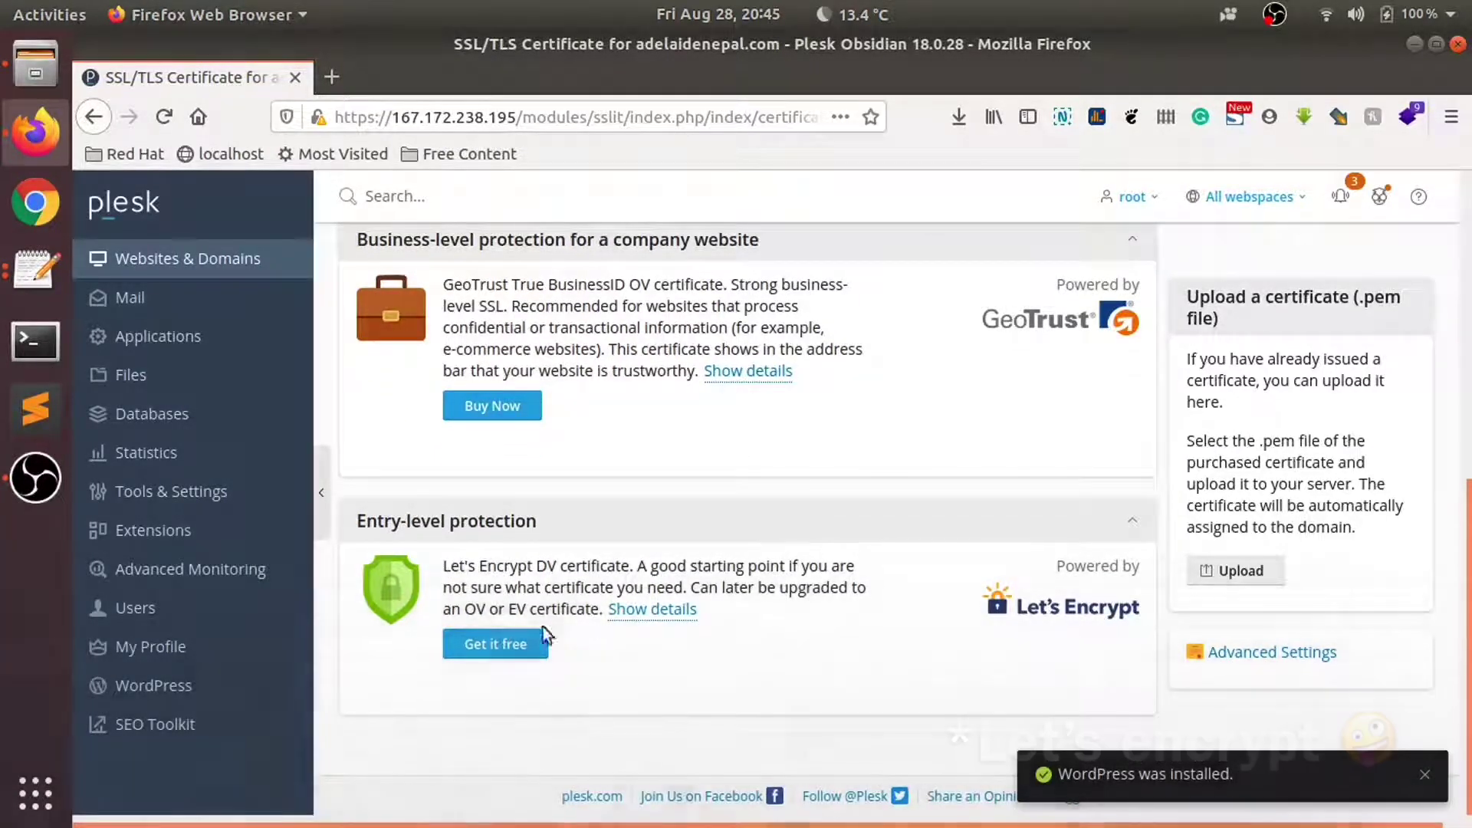
Request a free wildcard Let's Encrypt certificate for adelaidenepal.com, then open a new Firefox window.
click(485, 644)
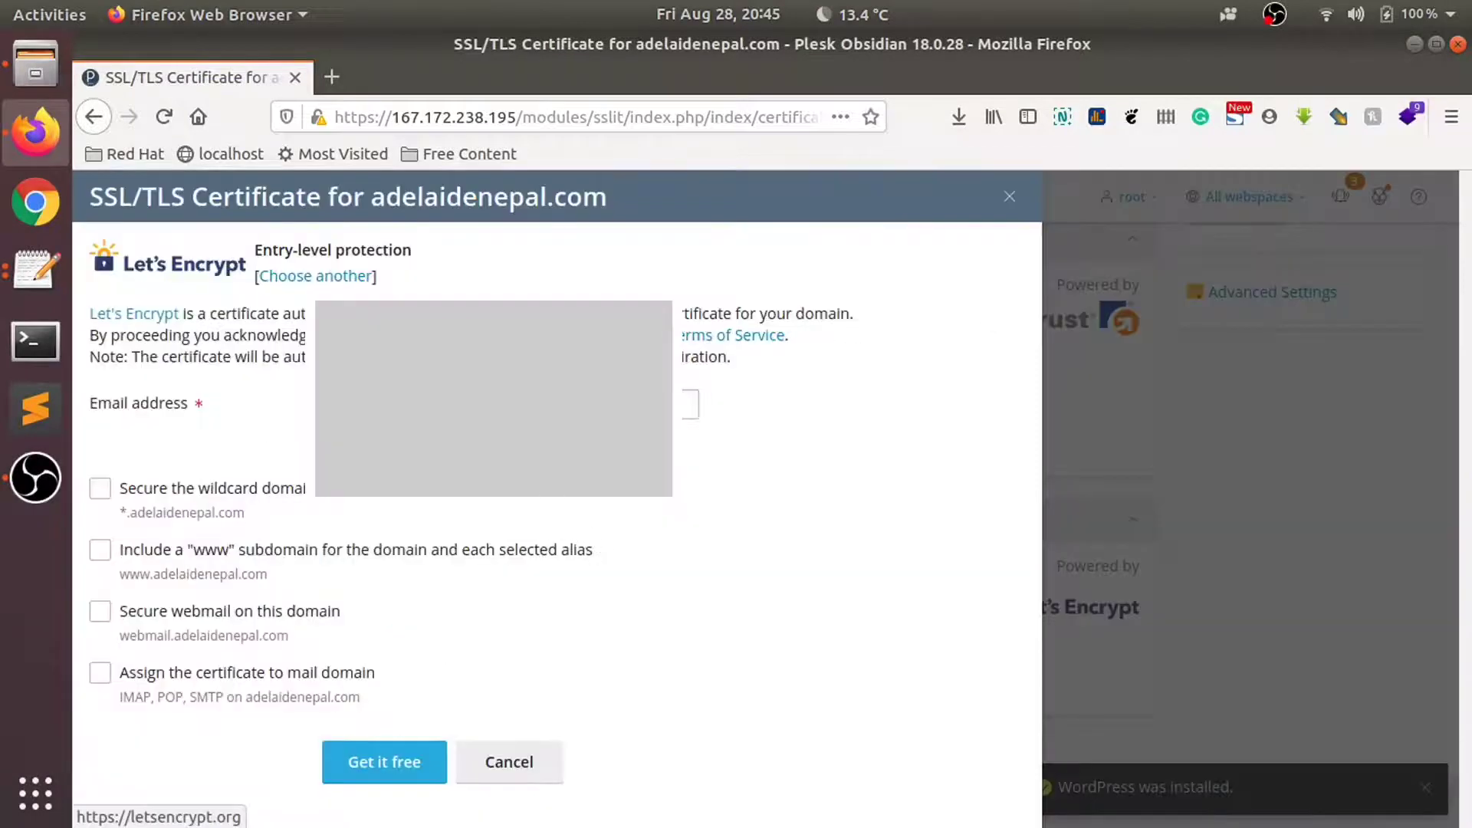
click(190, 495)
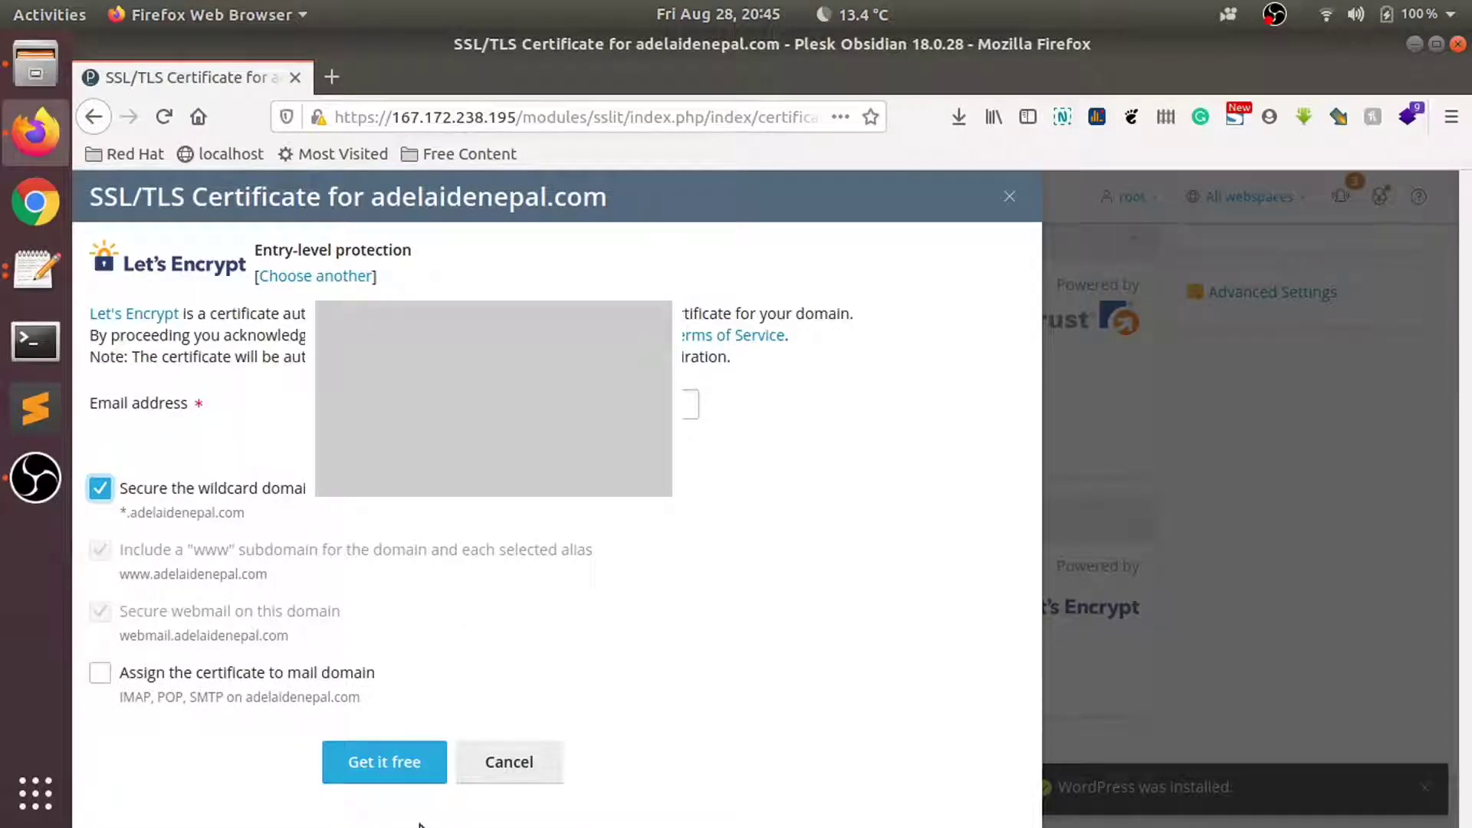
click(384, 761)
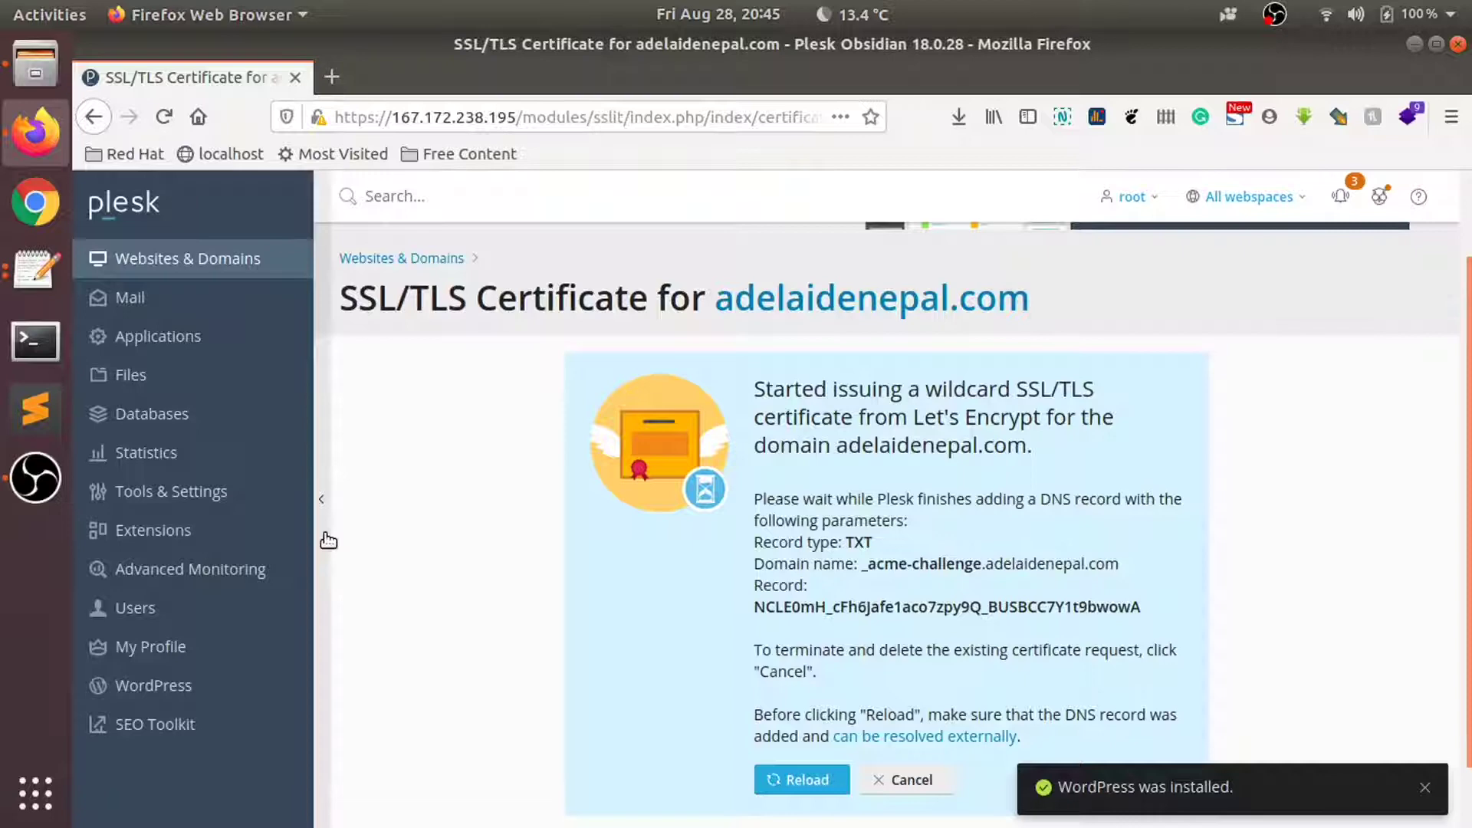
right_click(35, 138)
click(191, 105)
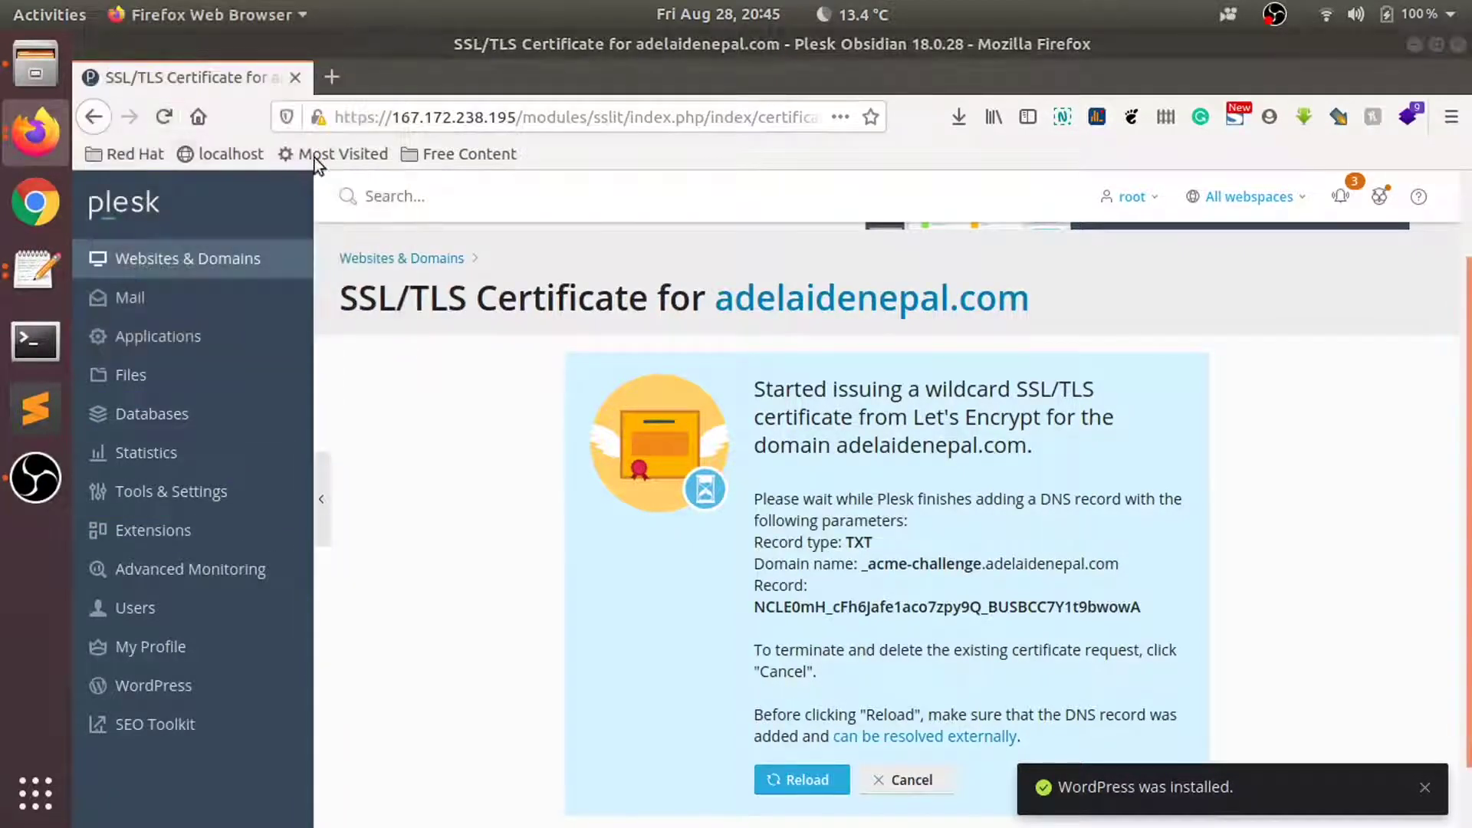
text(adelaidenepal.com/)
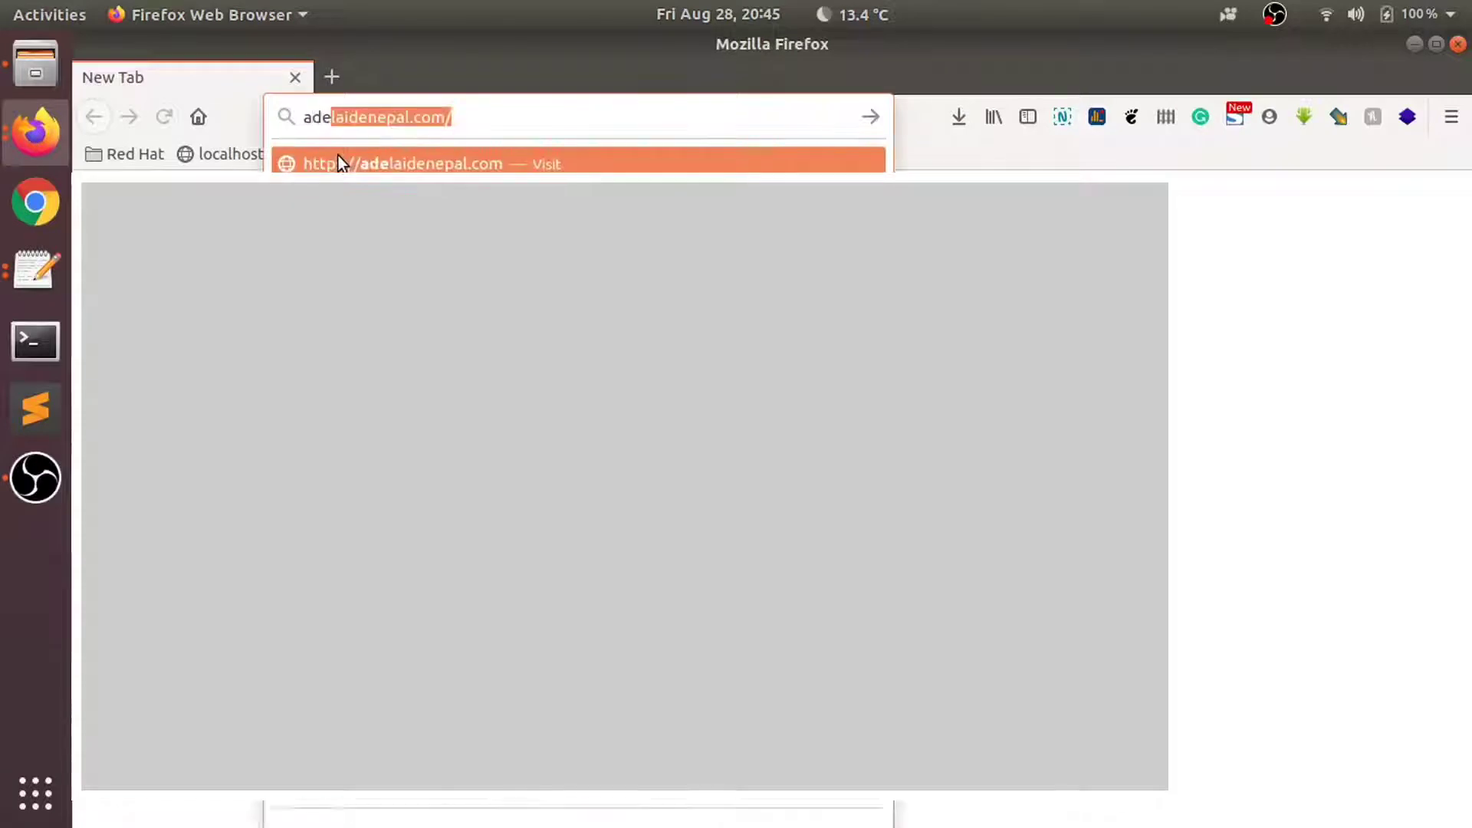
key(Return)
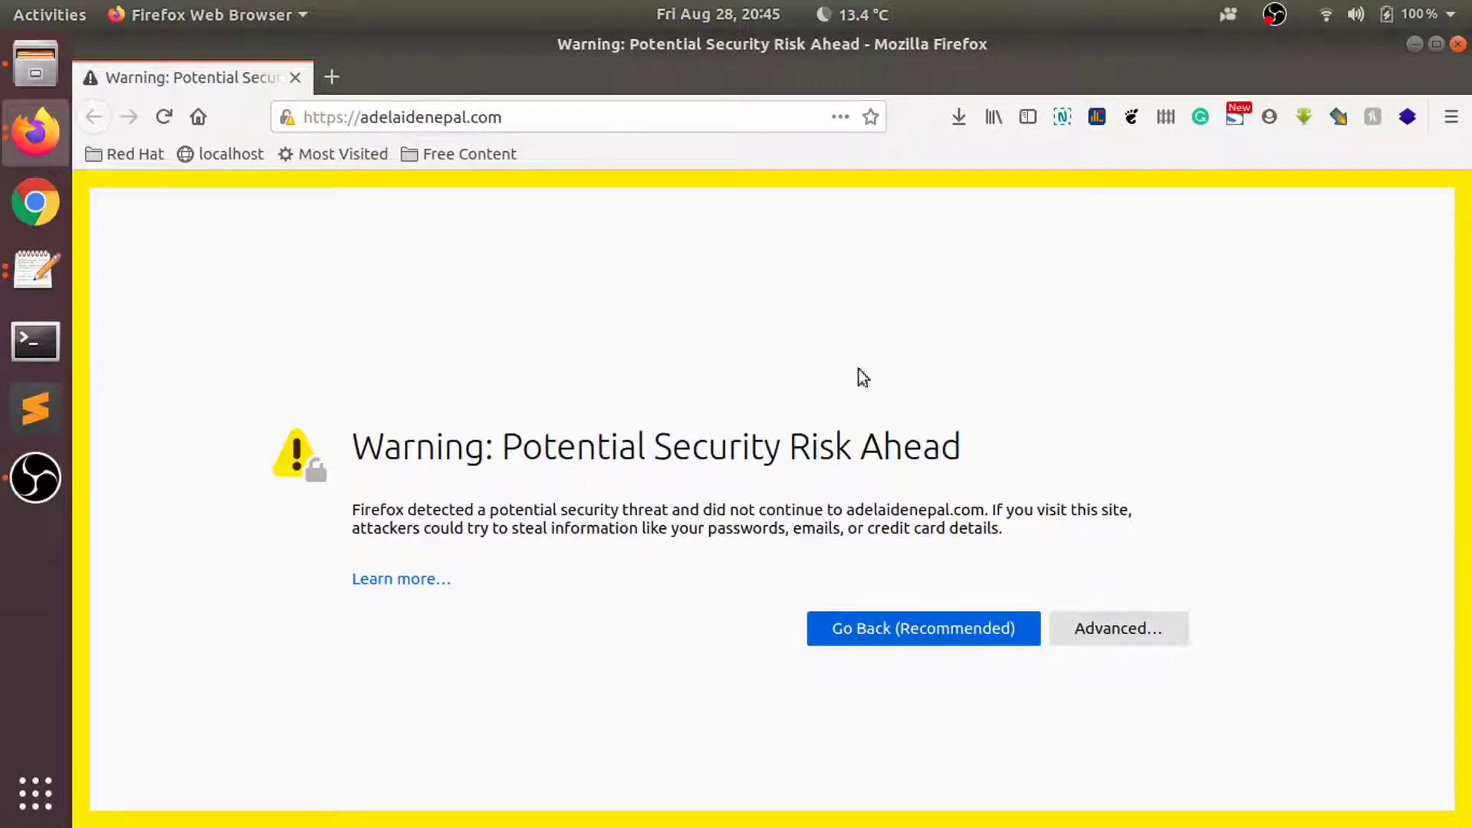
click(1093, 629)
scroll(886, 622, down, 2)
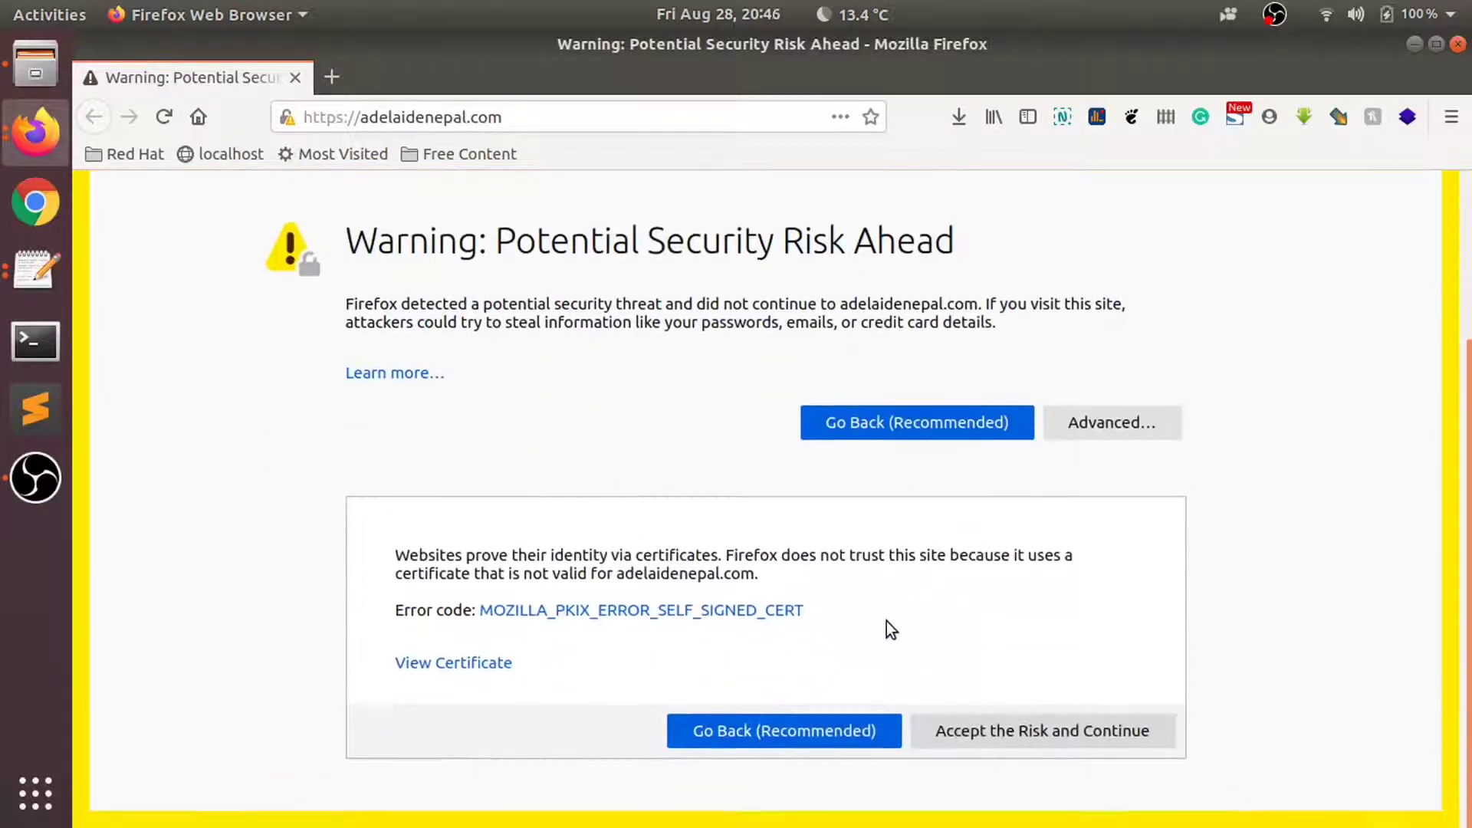
click(664, 610)
scroll(678, 458, down, 3)
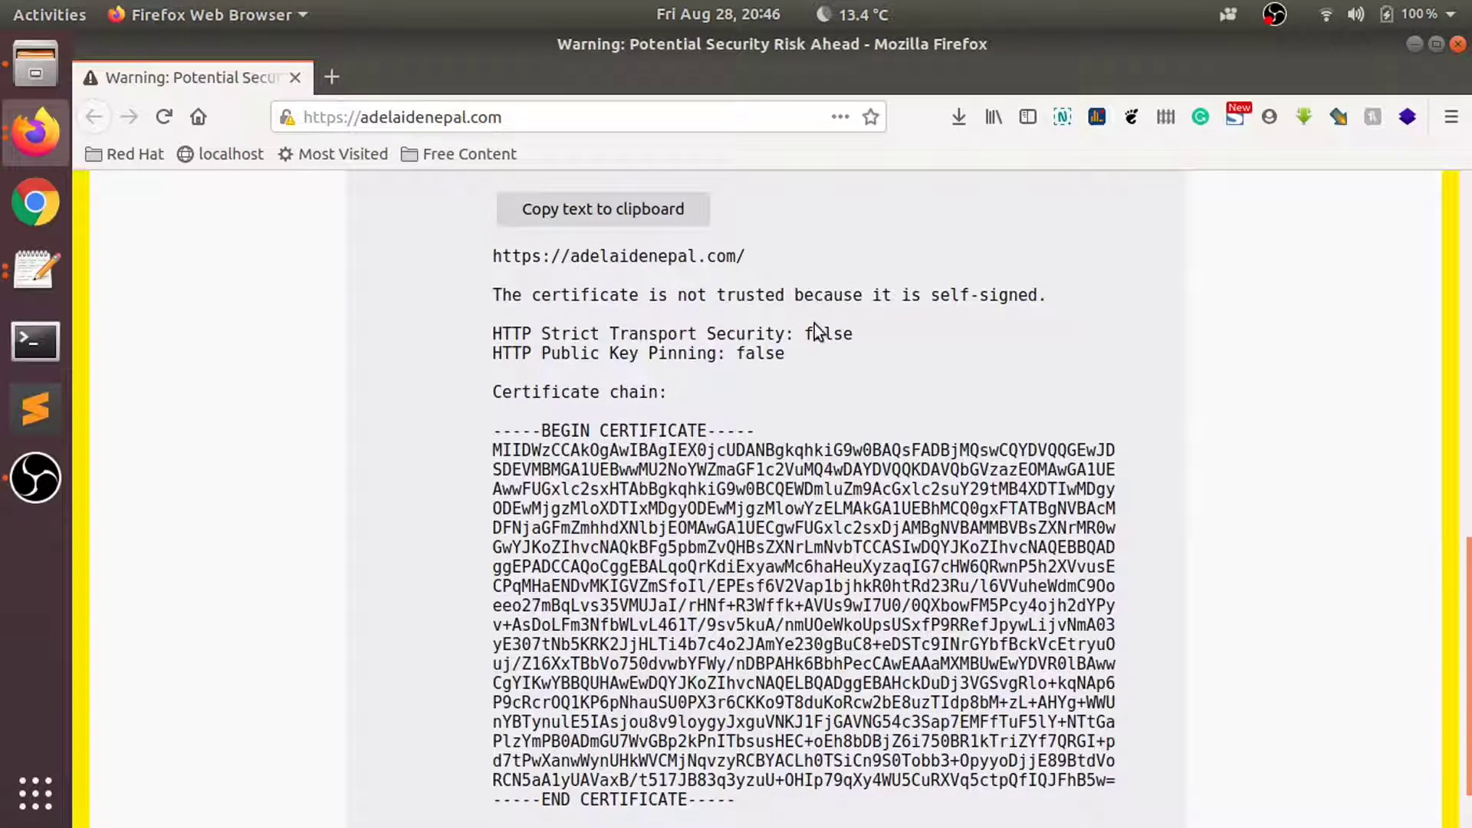
mouse_move(1044, 297)
mouse_down()
mouse_move(613, 316)
mouse_move(628, 303)
mouse_up()
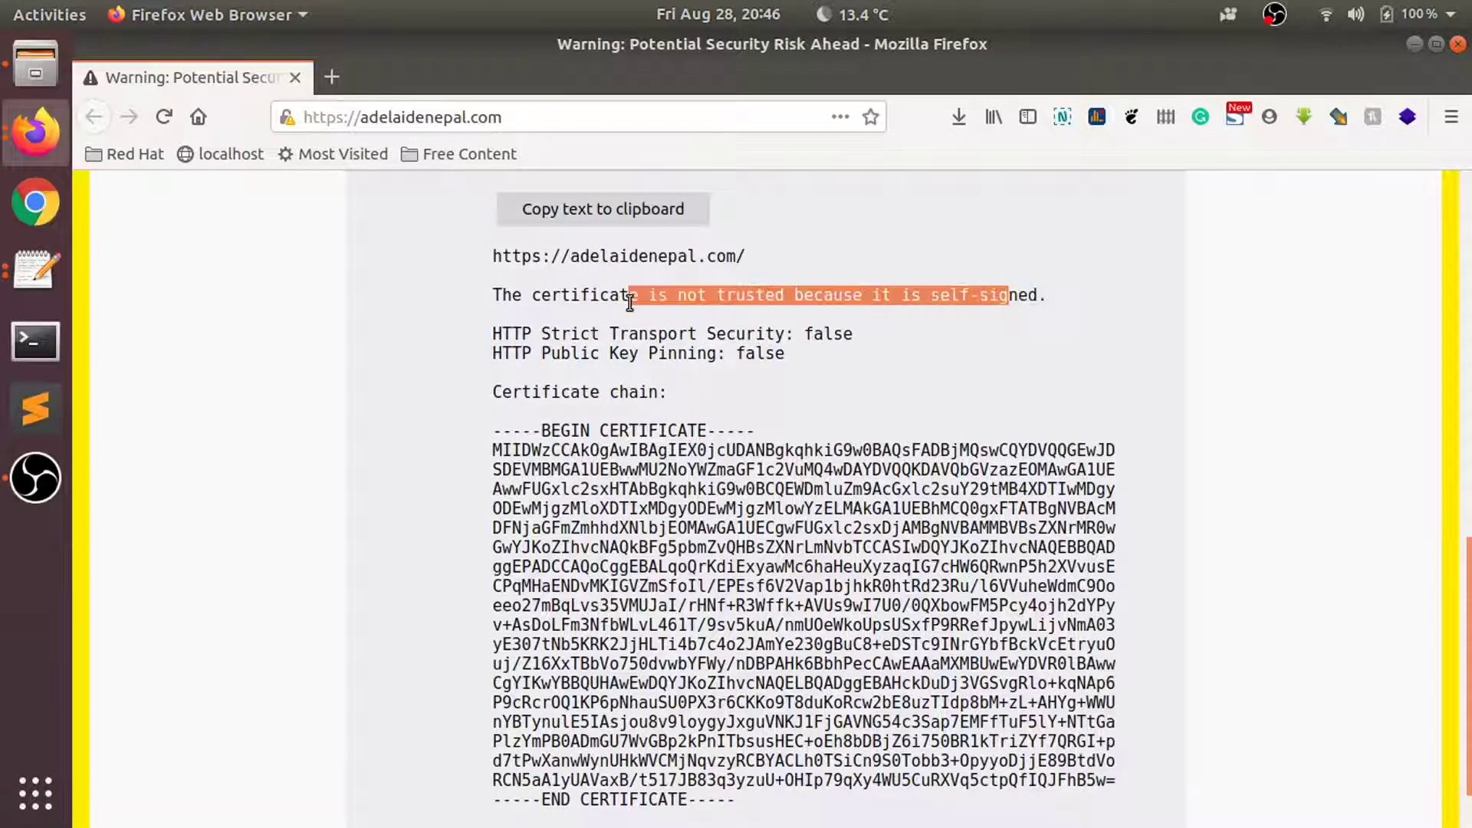
scroll(670, 427, down, 1)
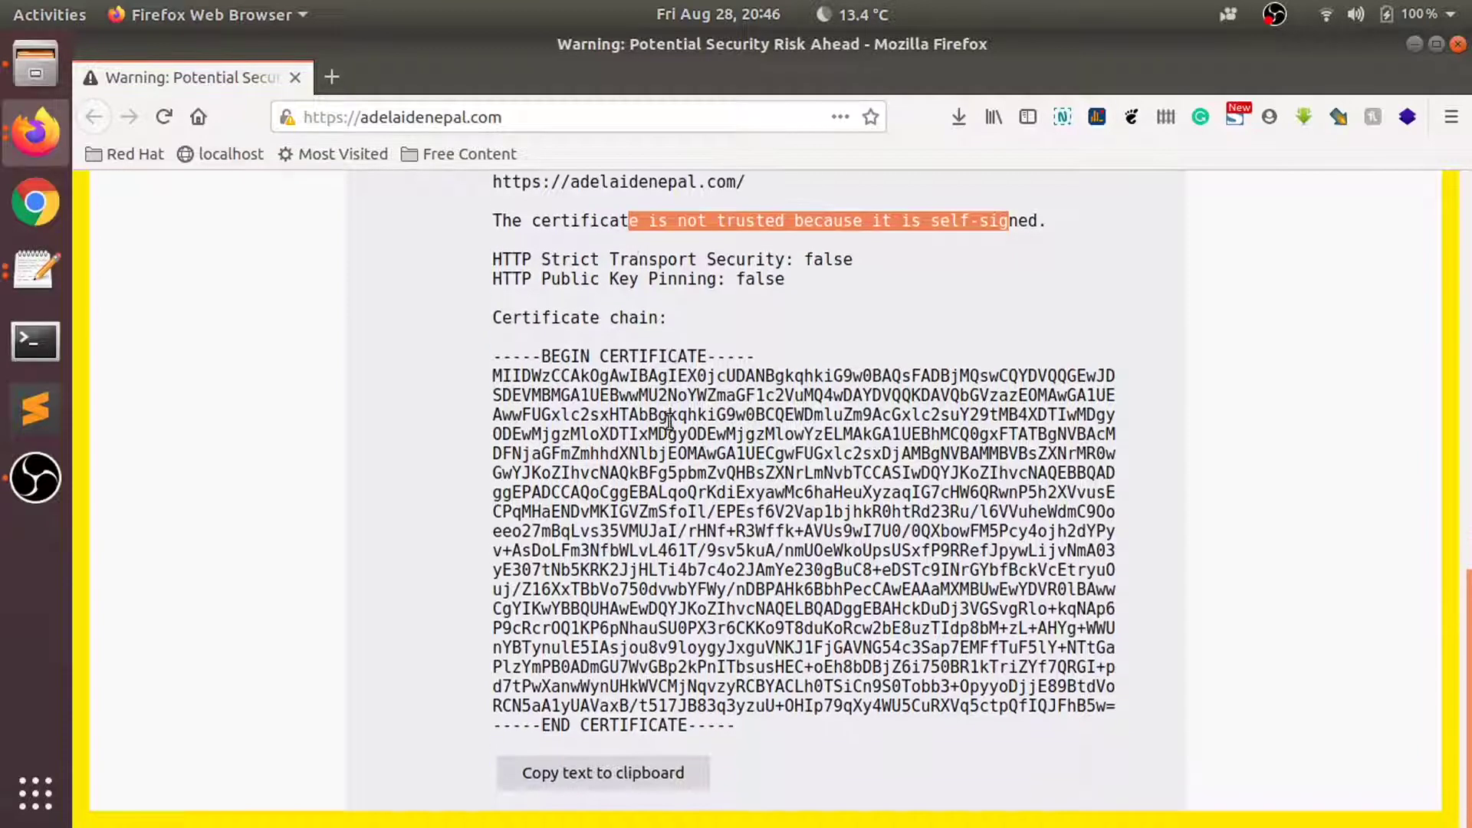
scroll(670, 425, up, 3)
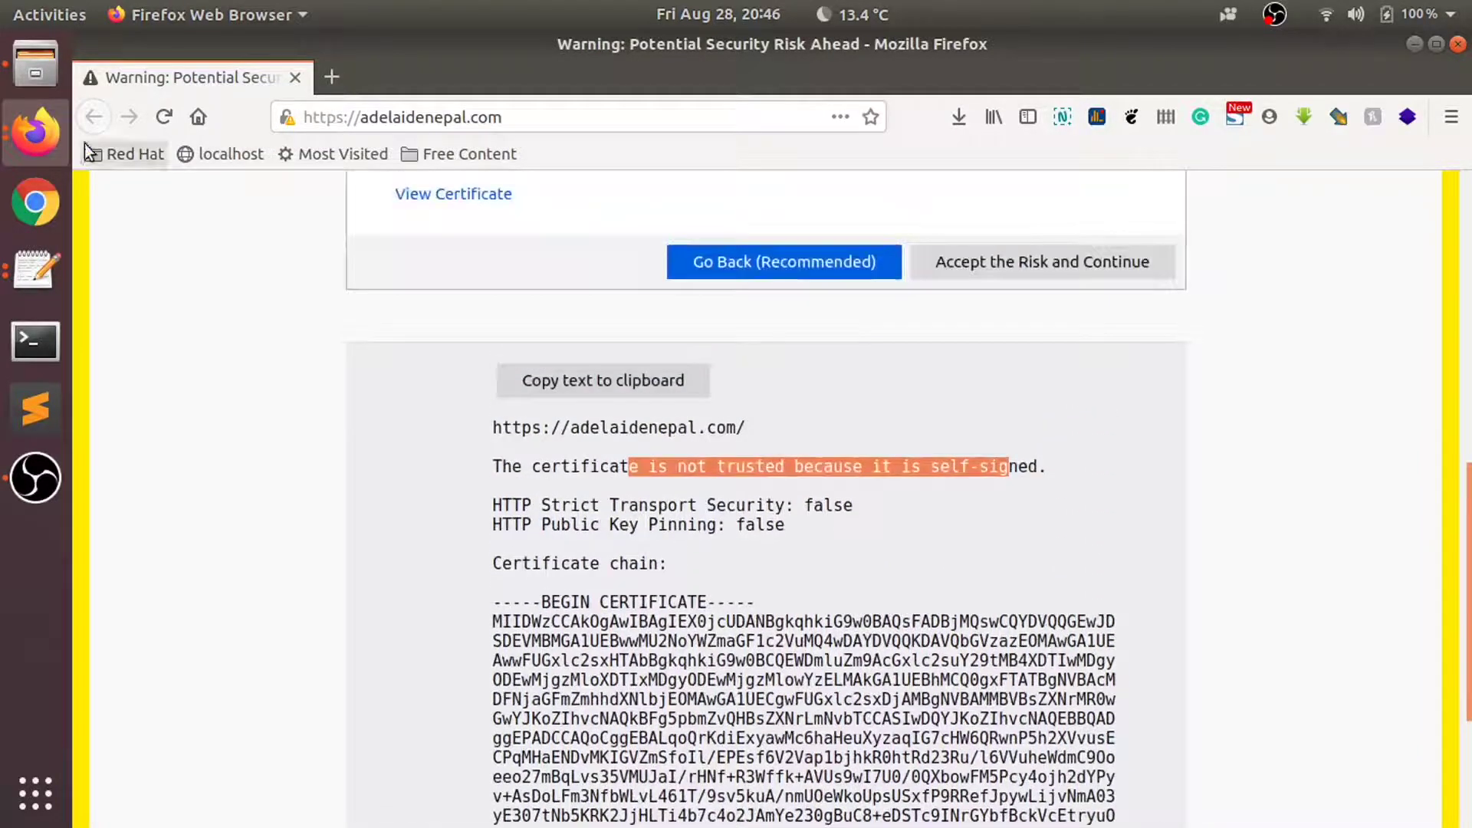
Back in Plesk, retry issuance and expand the _acme-challenge DNS NXDOMAIN failure details.
click(34, 132)
click(234, 317)
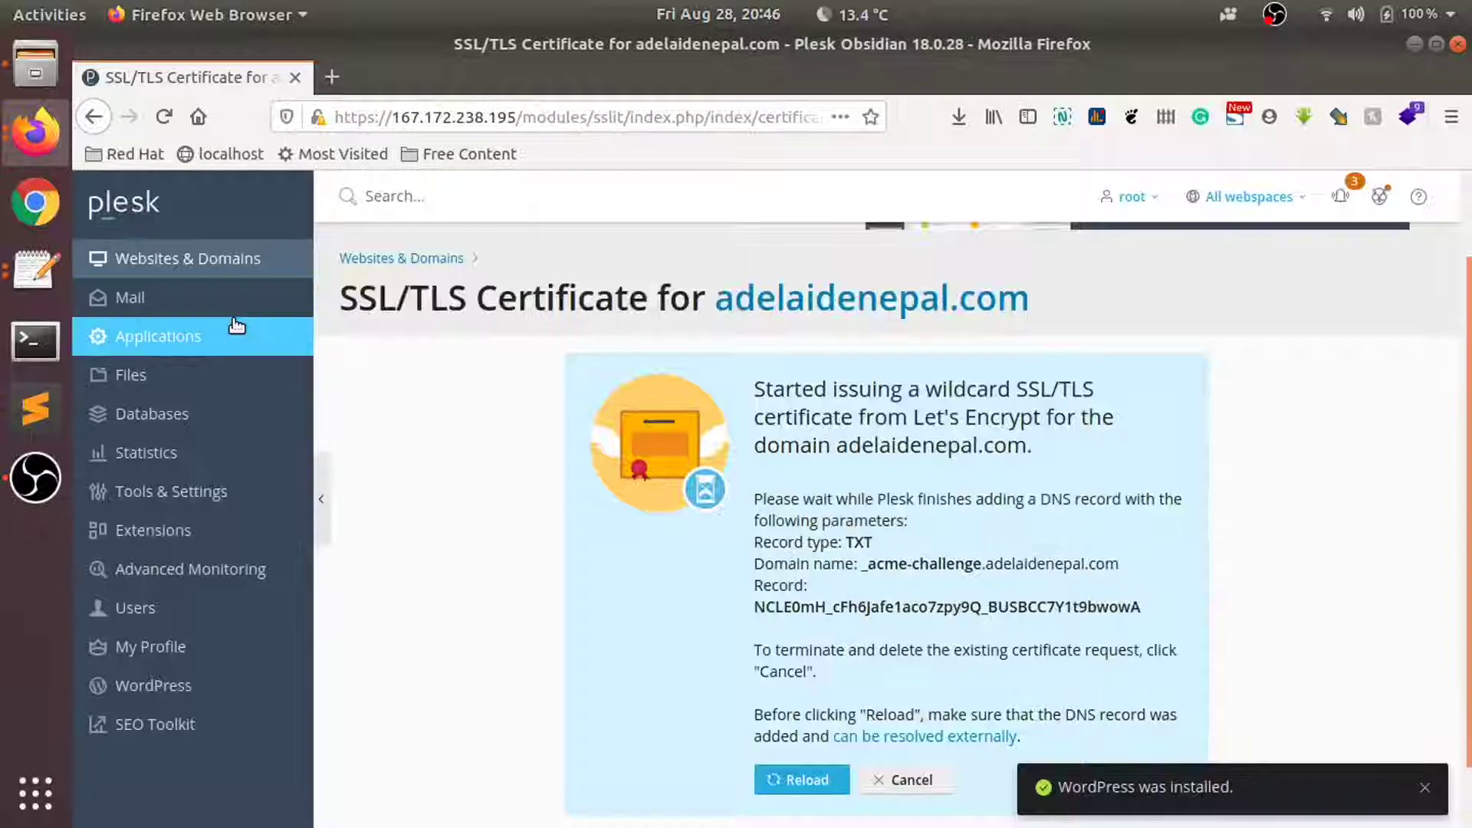
scroll(489, 494, down, 1)
click(793, 719)
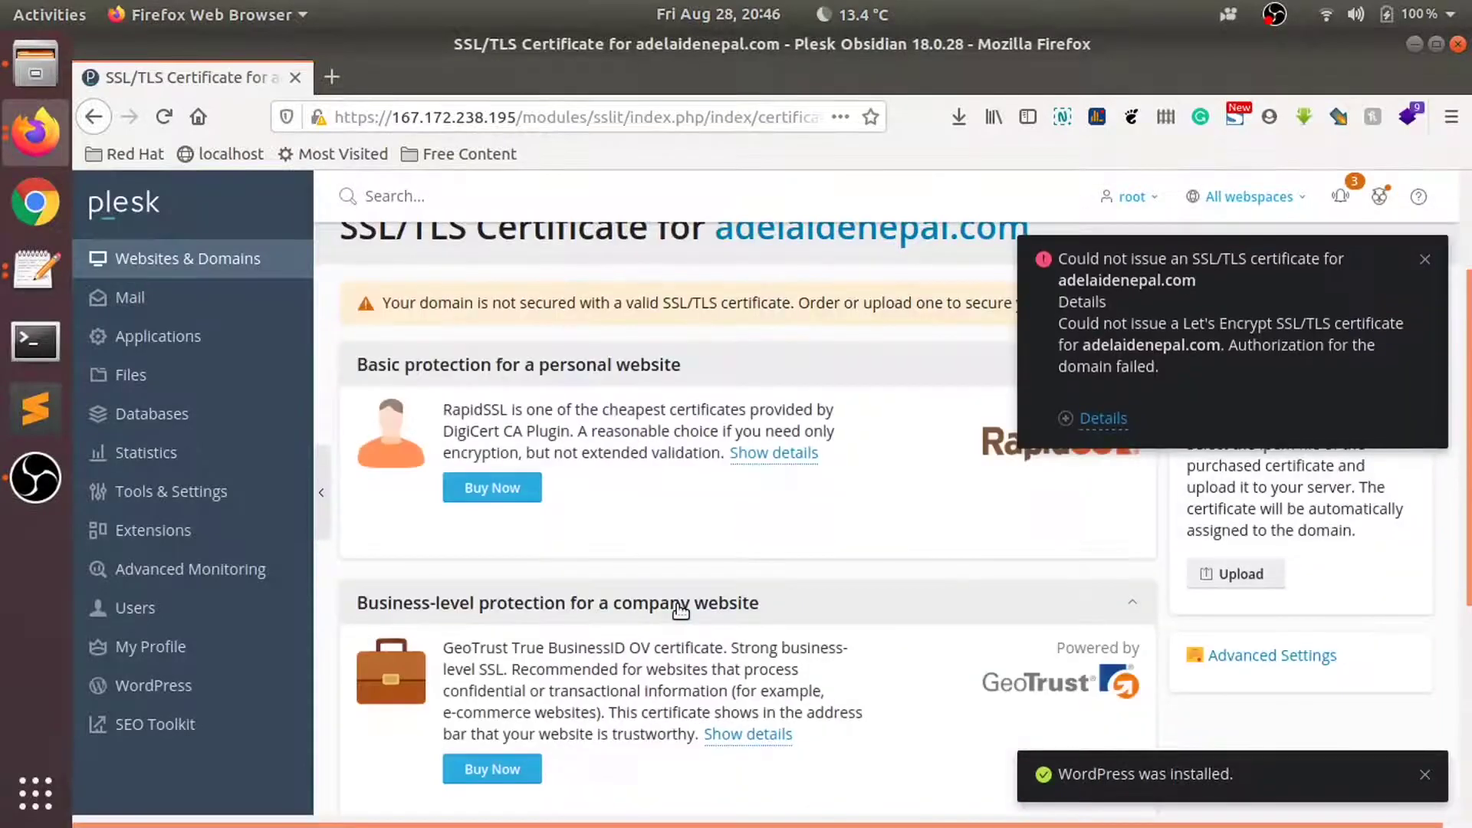
scroll(678, 610, down, 3)
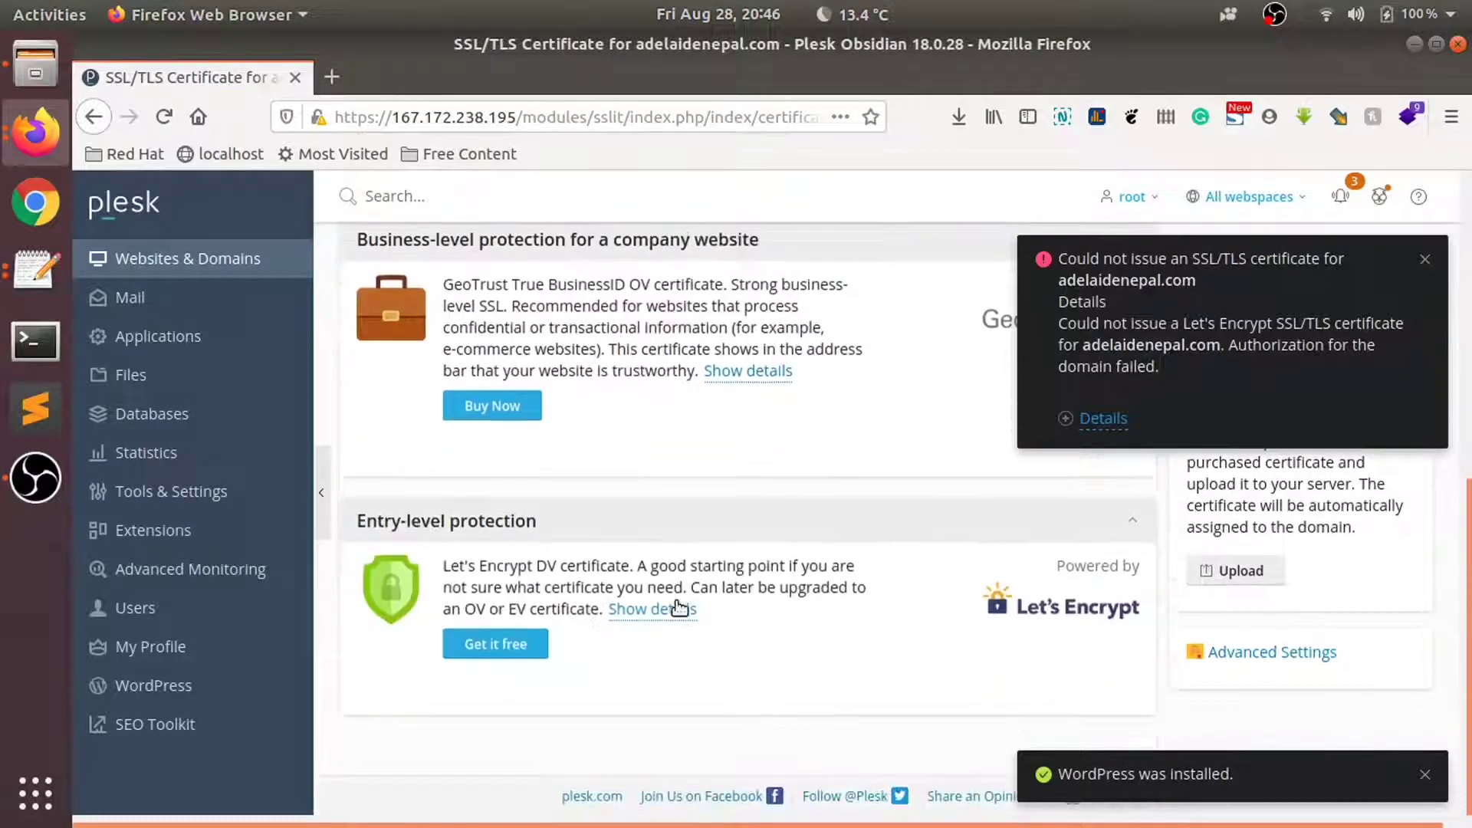
scroll(679, 610, up, 2)
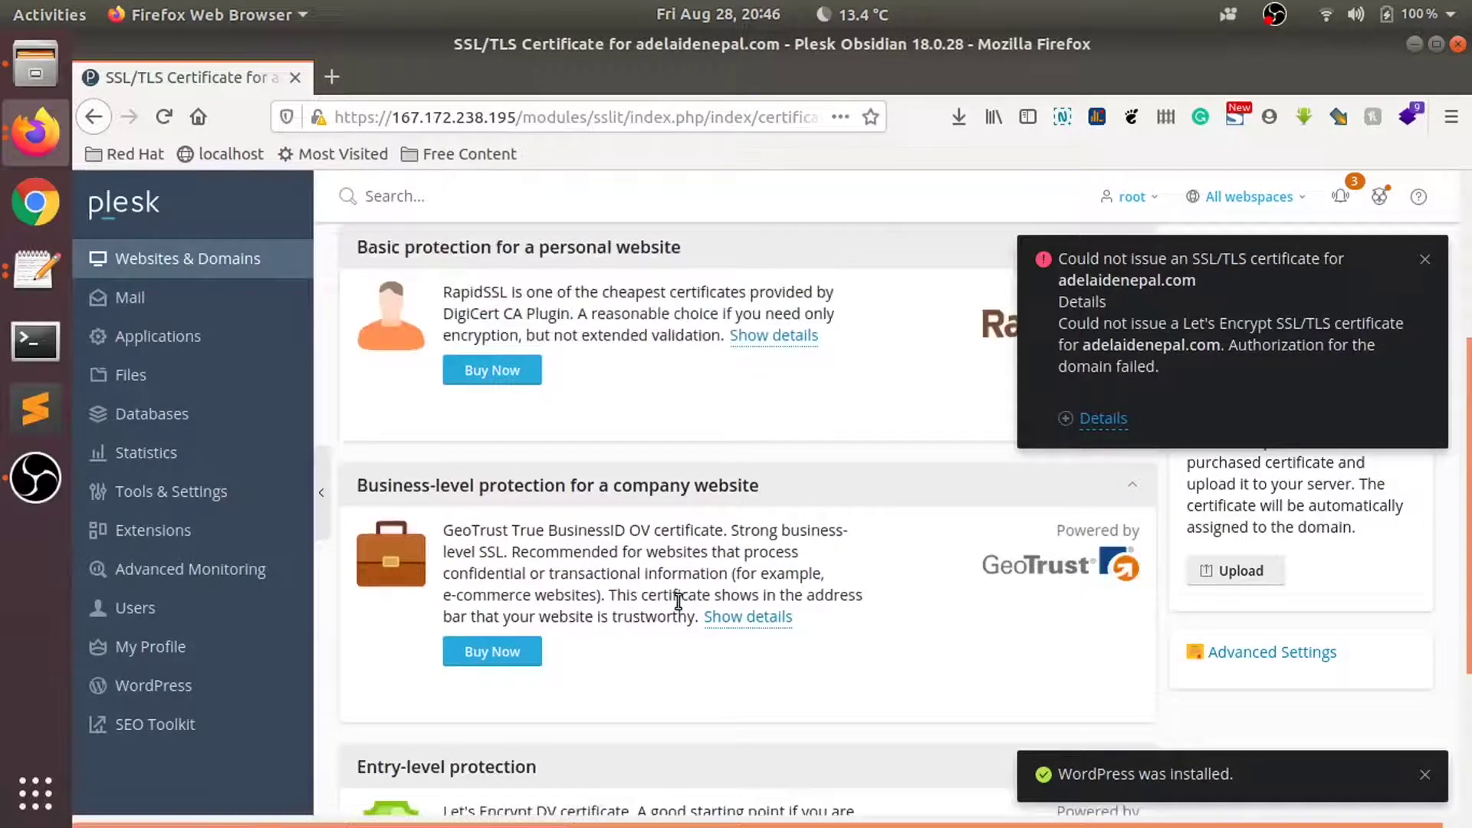
click(1103, 418)
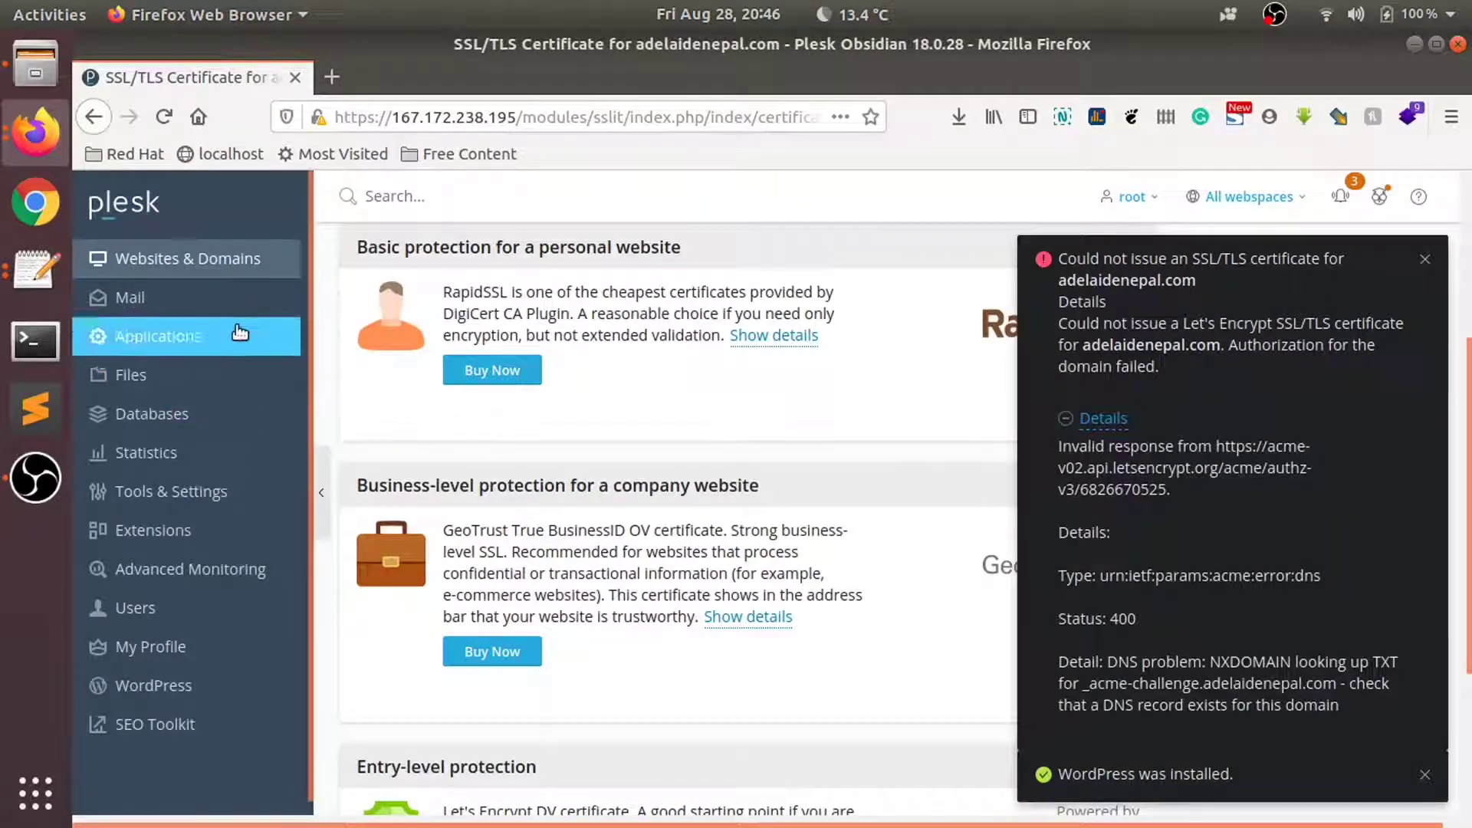
scroll(512, 334, up, 3)
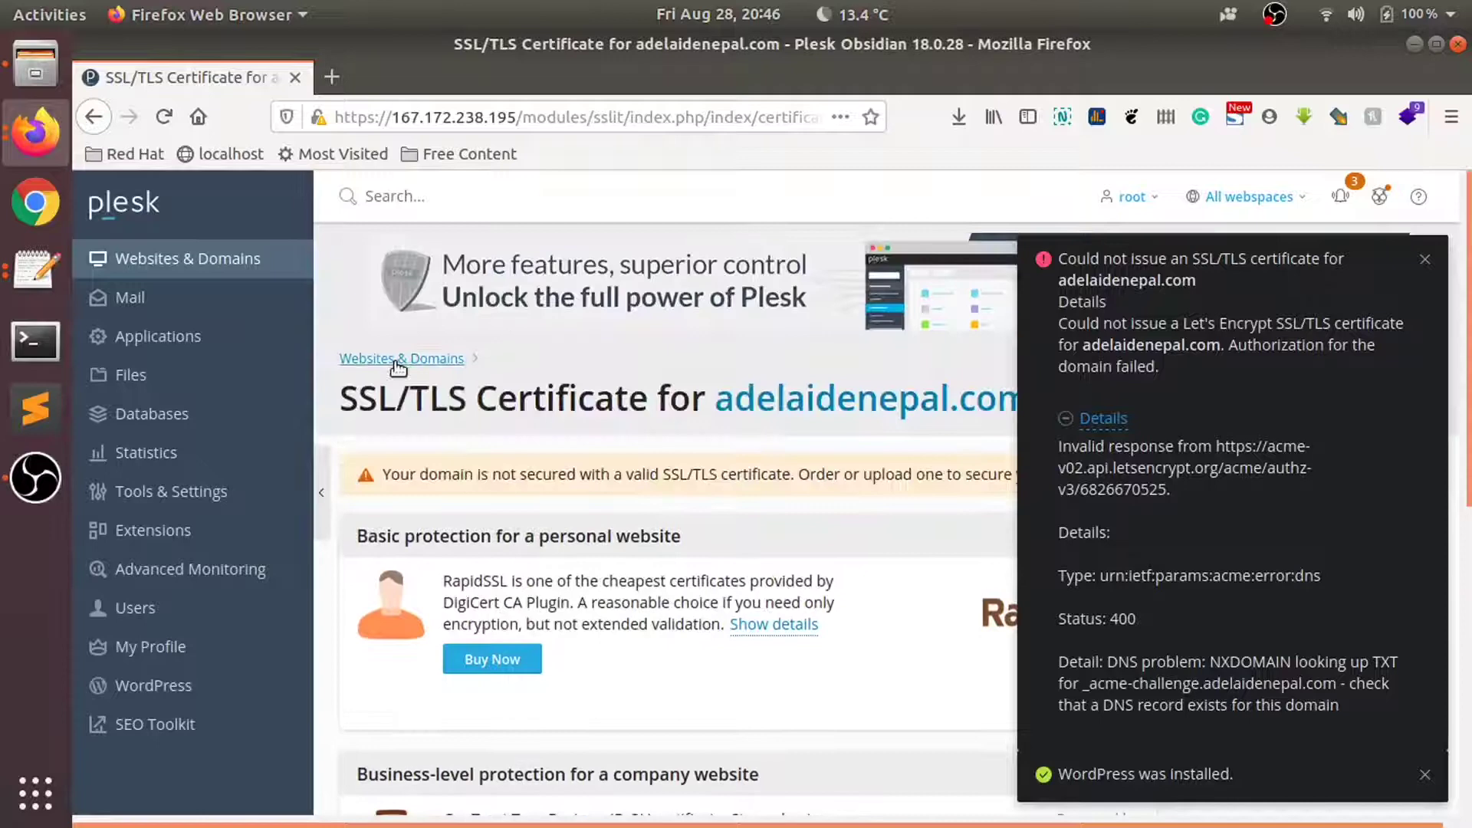
Open adelaidenepal.com's DNS settings and apply the DNS template to its zone.
click(820, 403)
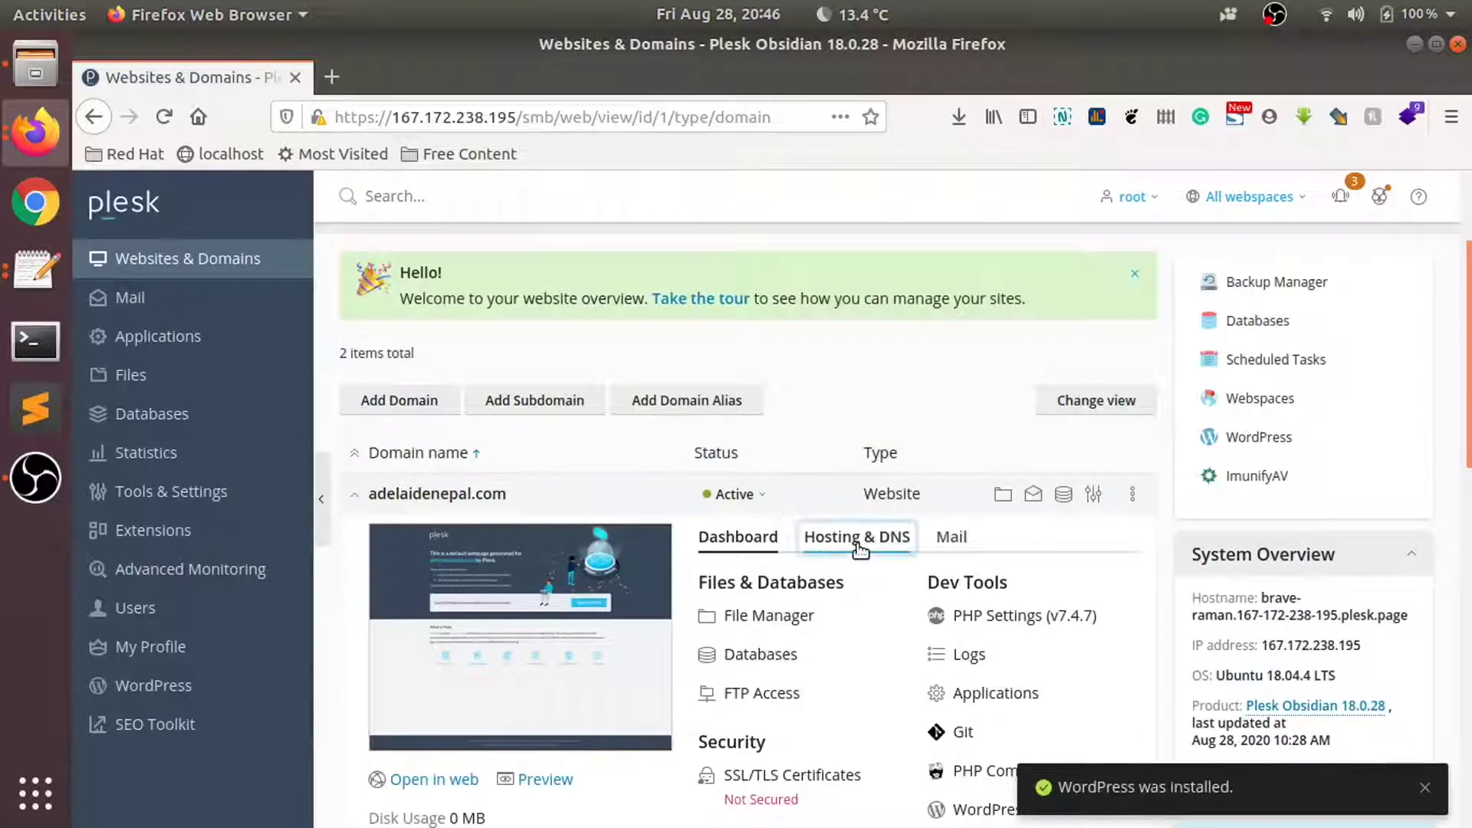
click(856, 536)
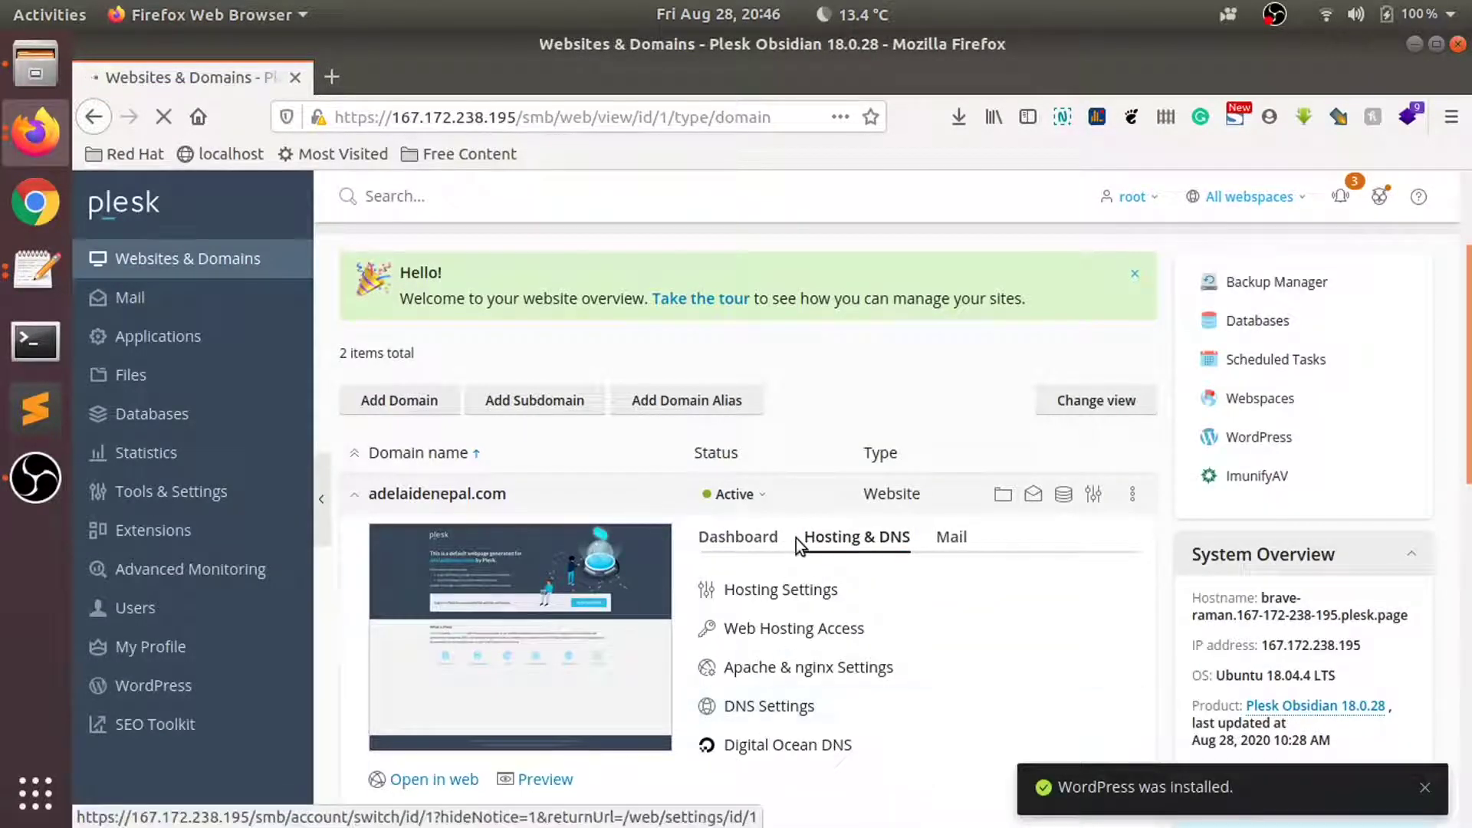
scroll(782, 622, down, 5)
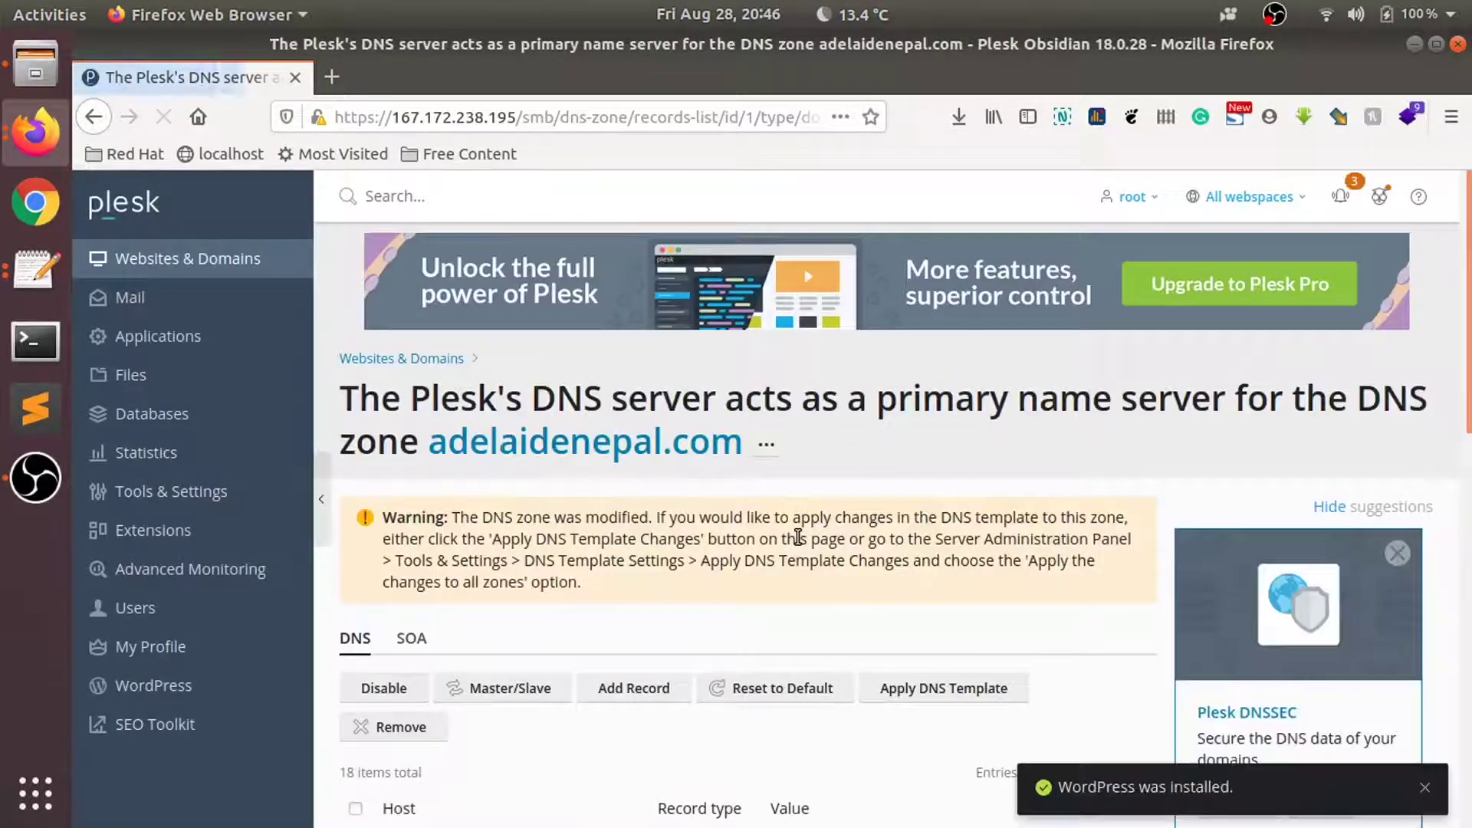
scroll(796, 536, down, 7)
scroll(796, 536, down, 3)
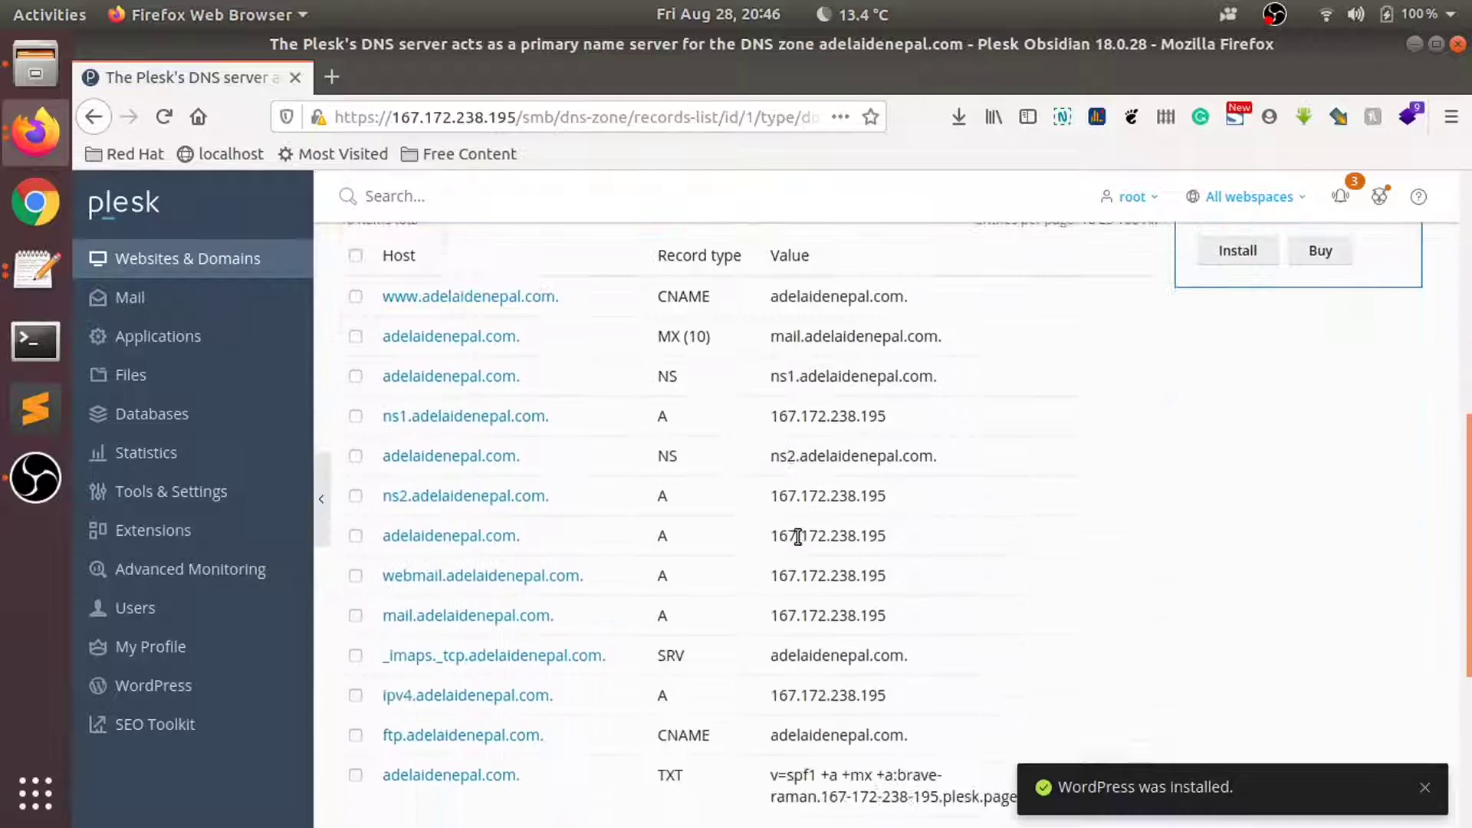
scroll(797, 536, down, 2)
scroll(796, 536, down, 2)
scroll(796, 537, down, 2)
scroll(796, 537, down, 2)
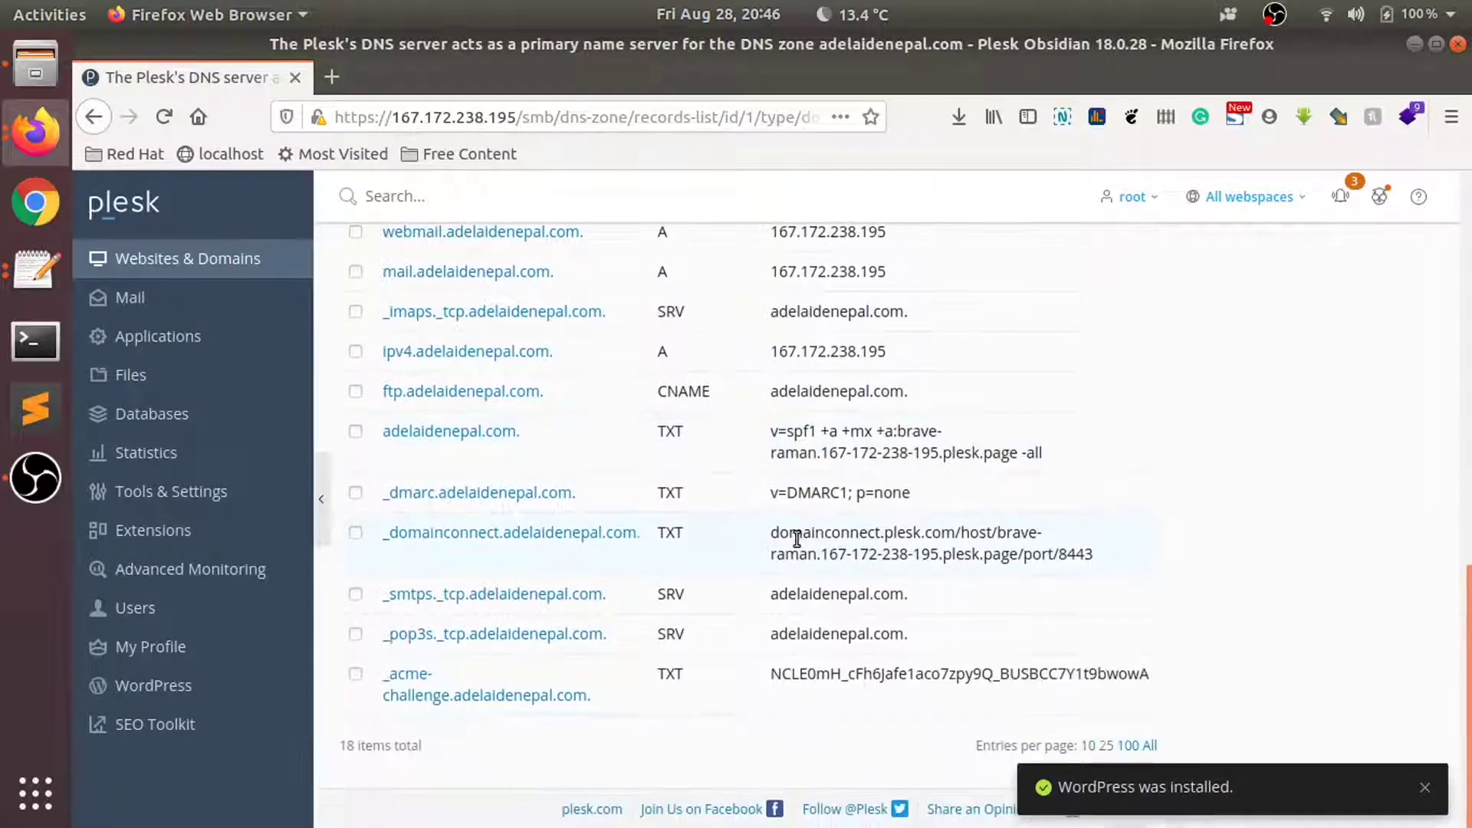
scroll(541, 521, up, 5)
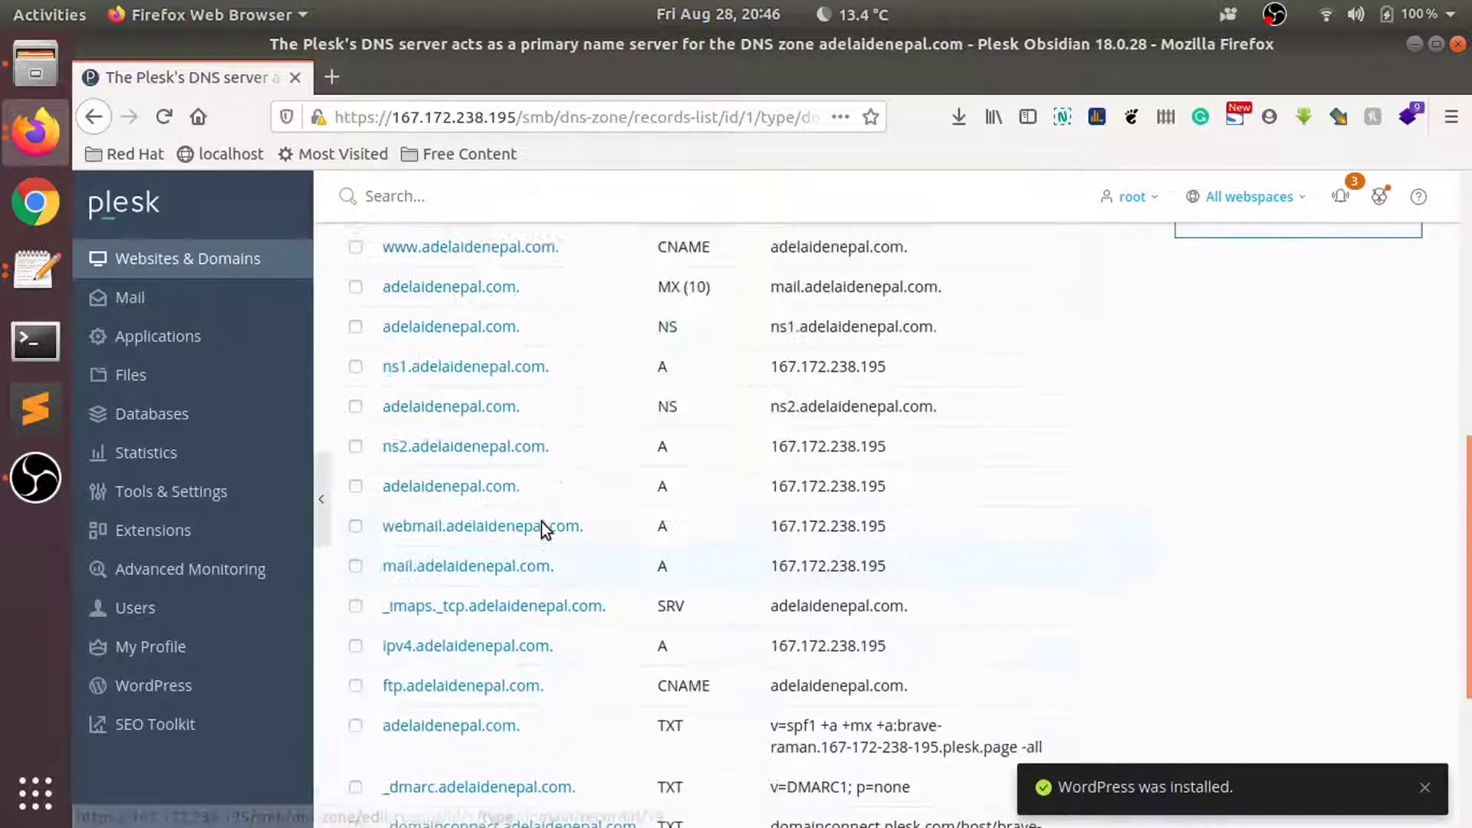
scroll(541, 522, up, 5)
scroll(541, 524, up, 3)
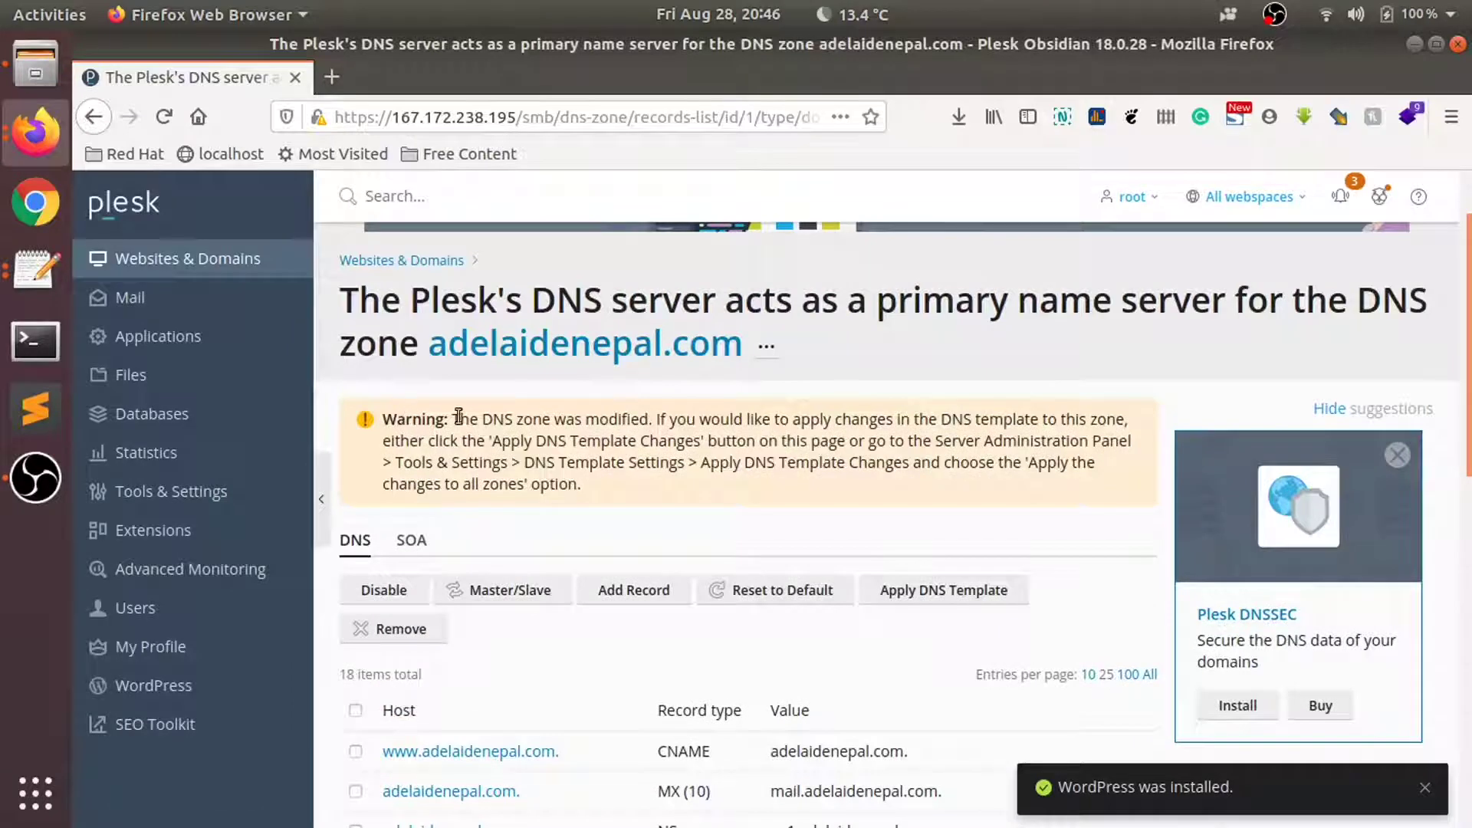
drag(466, 419, 680, 421)
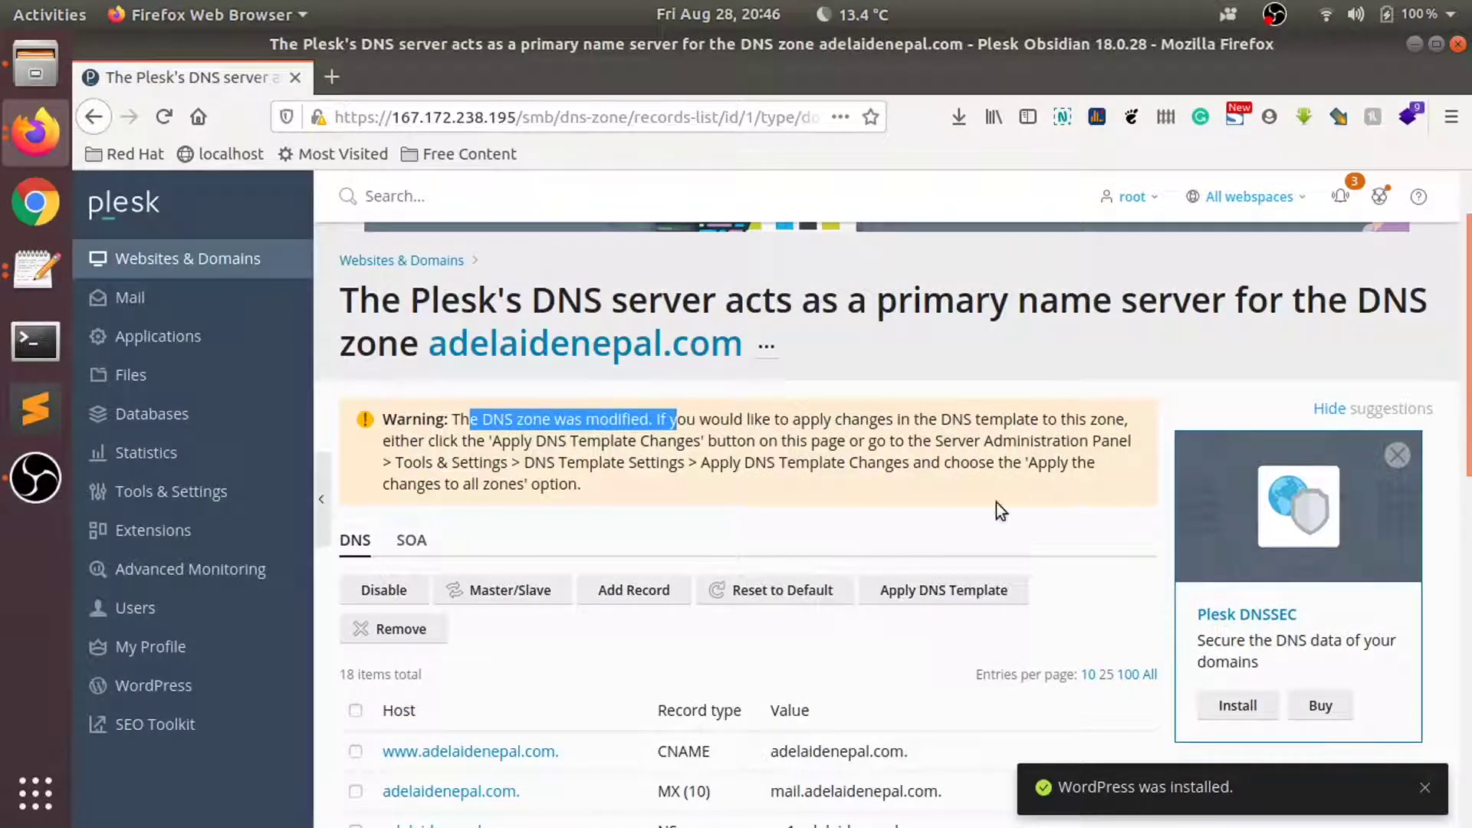
click(788, 495)
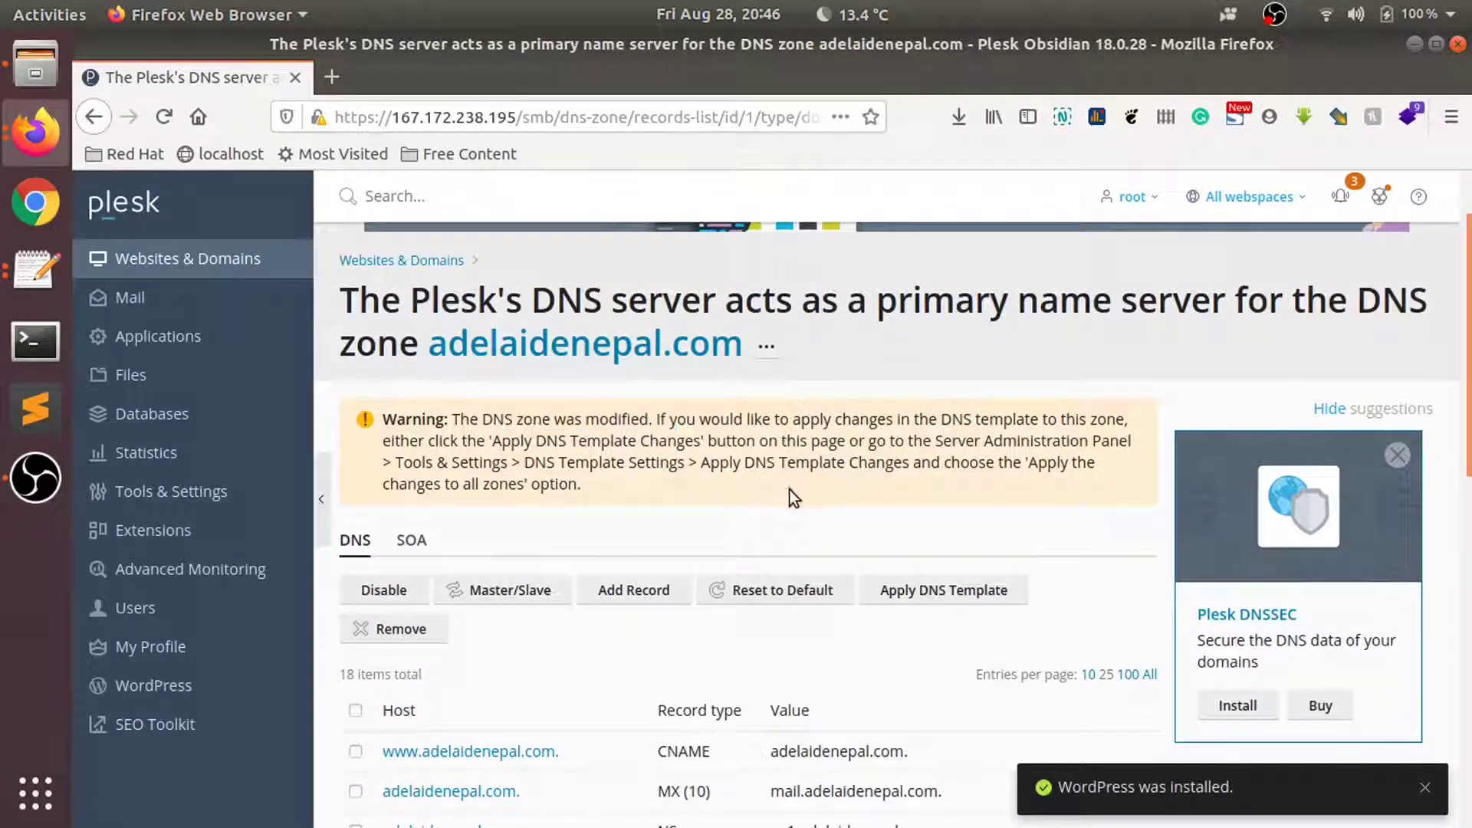
scroll(876, 477, down, 1)
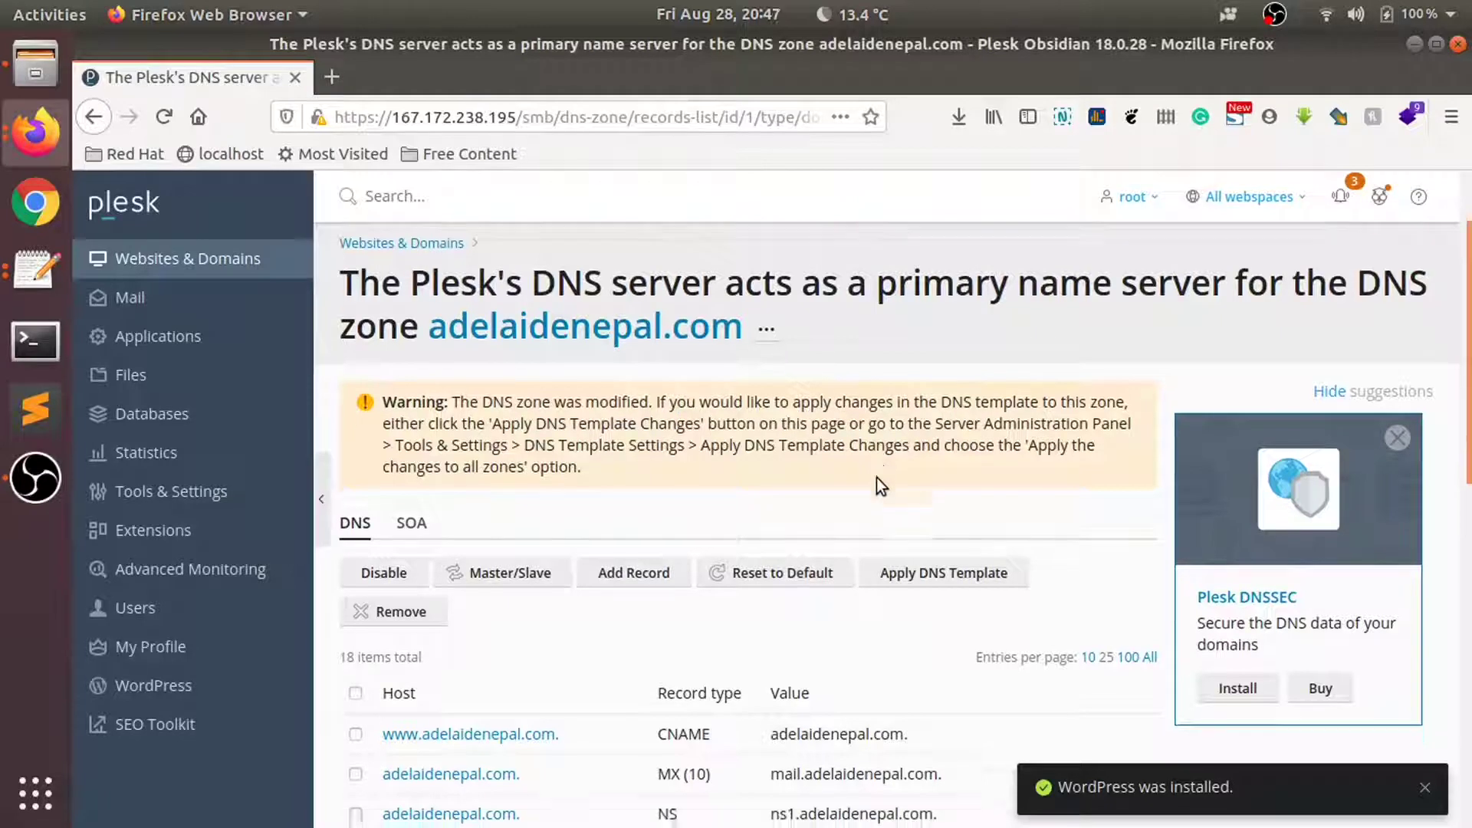
click(935, 531)
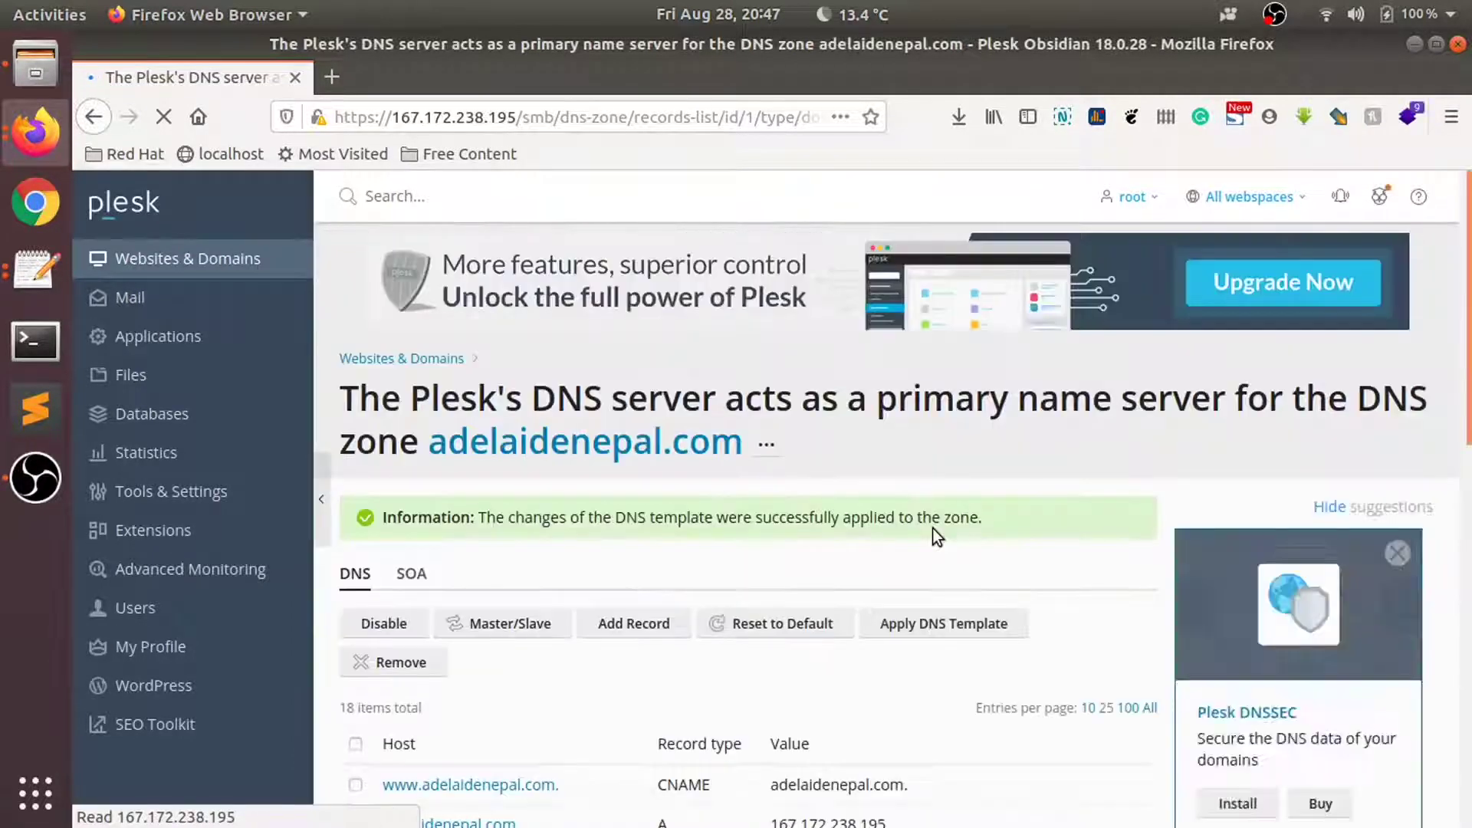
scroll(874, 528, down, 4)
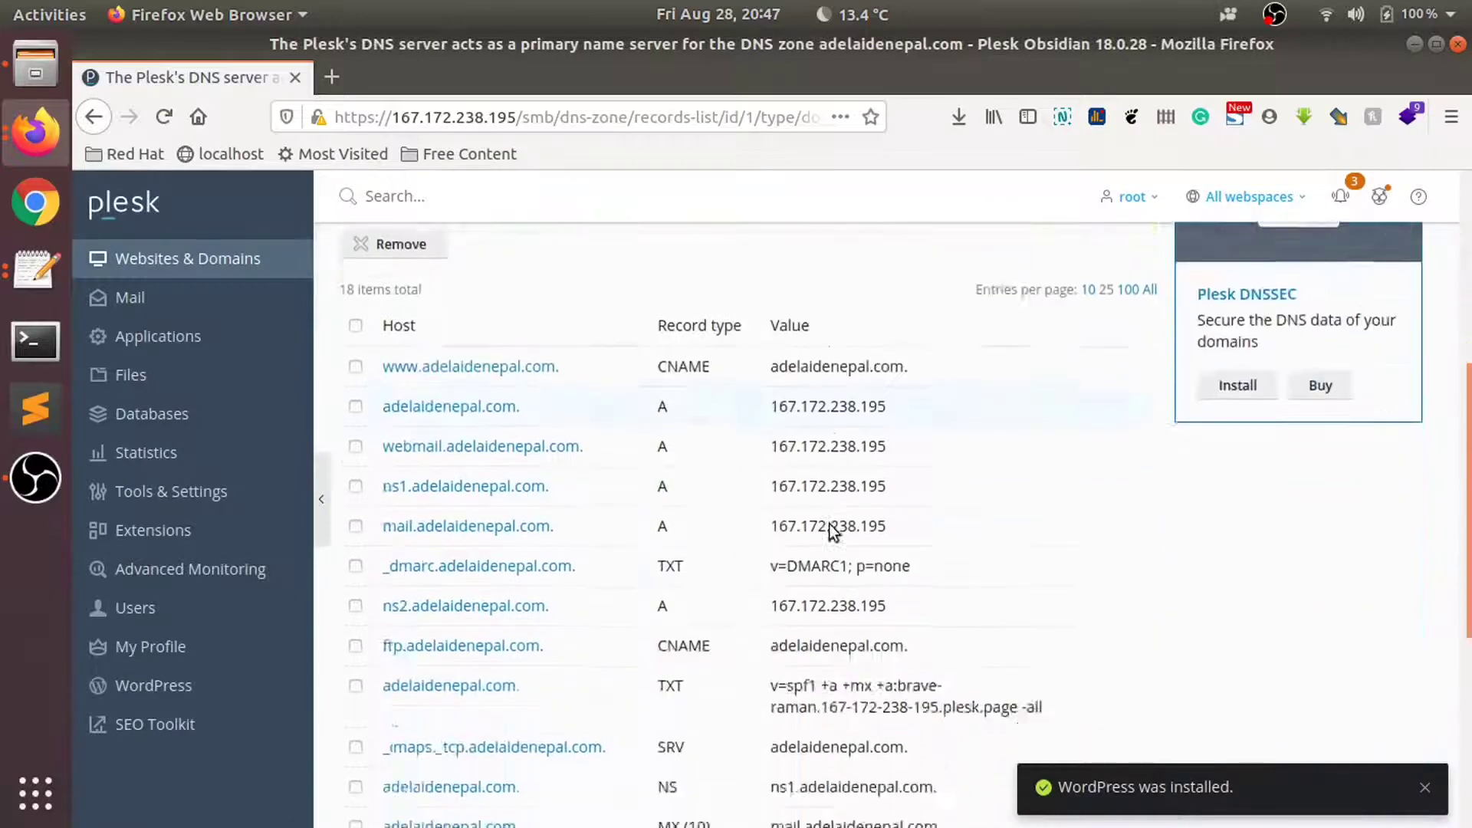
scroll(830, 531, down, 4)
scroll(829, 521, up, 5)
scroll(827, 522, up, 5)
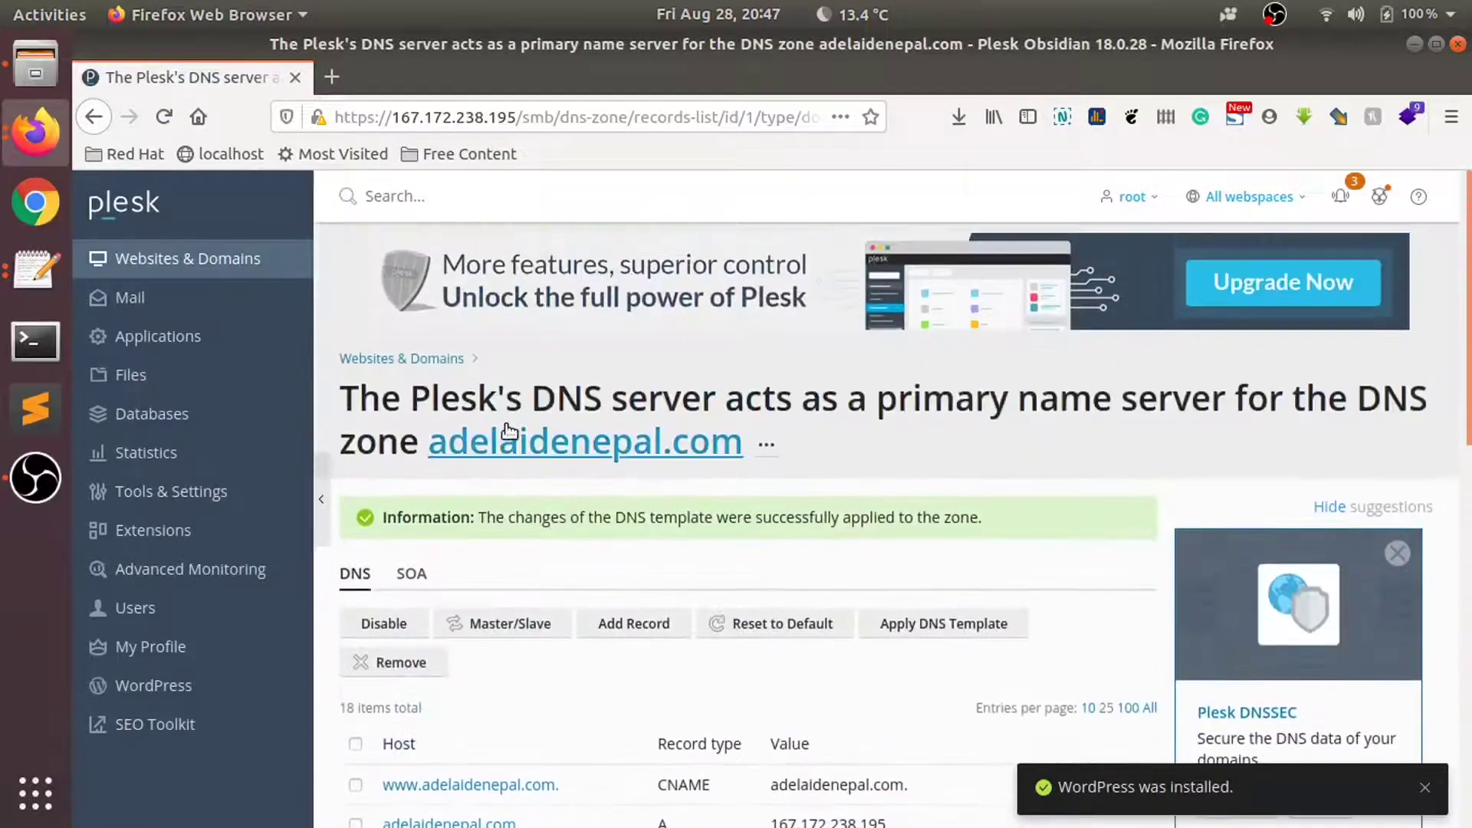
Open adelaidenepal.com's SSL/TLS Certificates page, after reloading the site window to check its certificate.
click(523, 448)
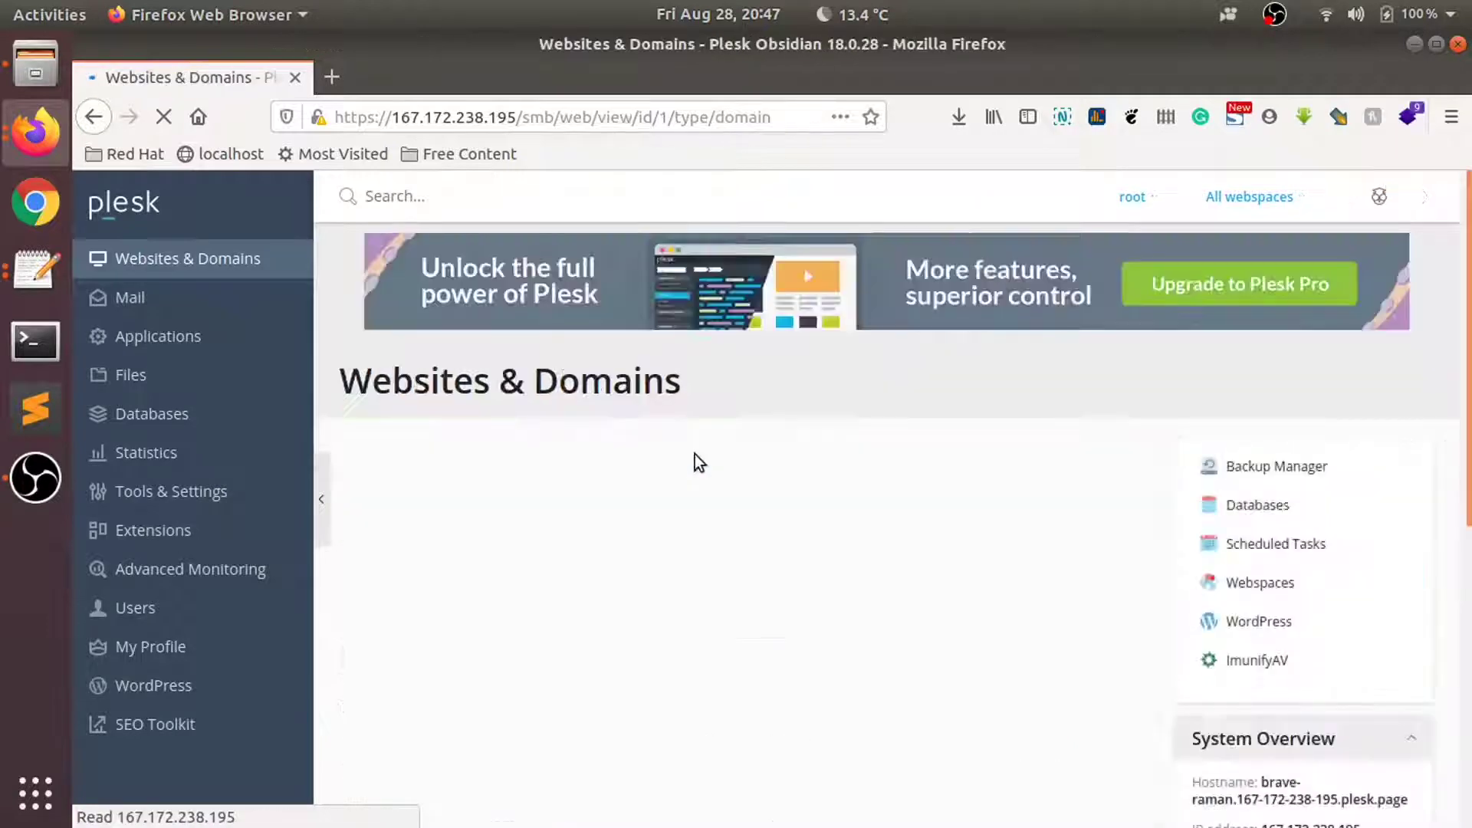
scroll(695, 454, down, 3)
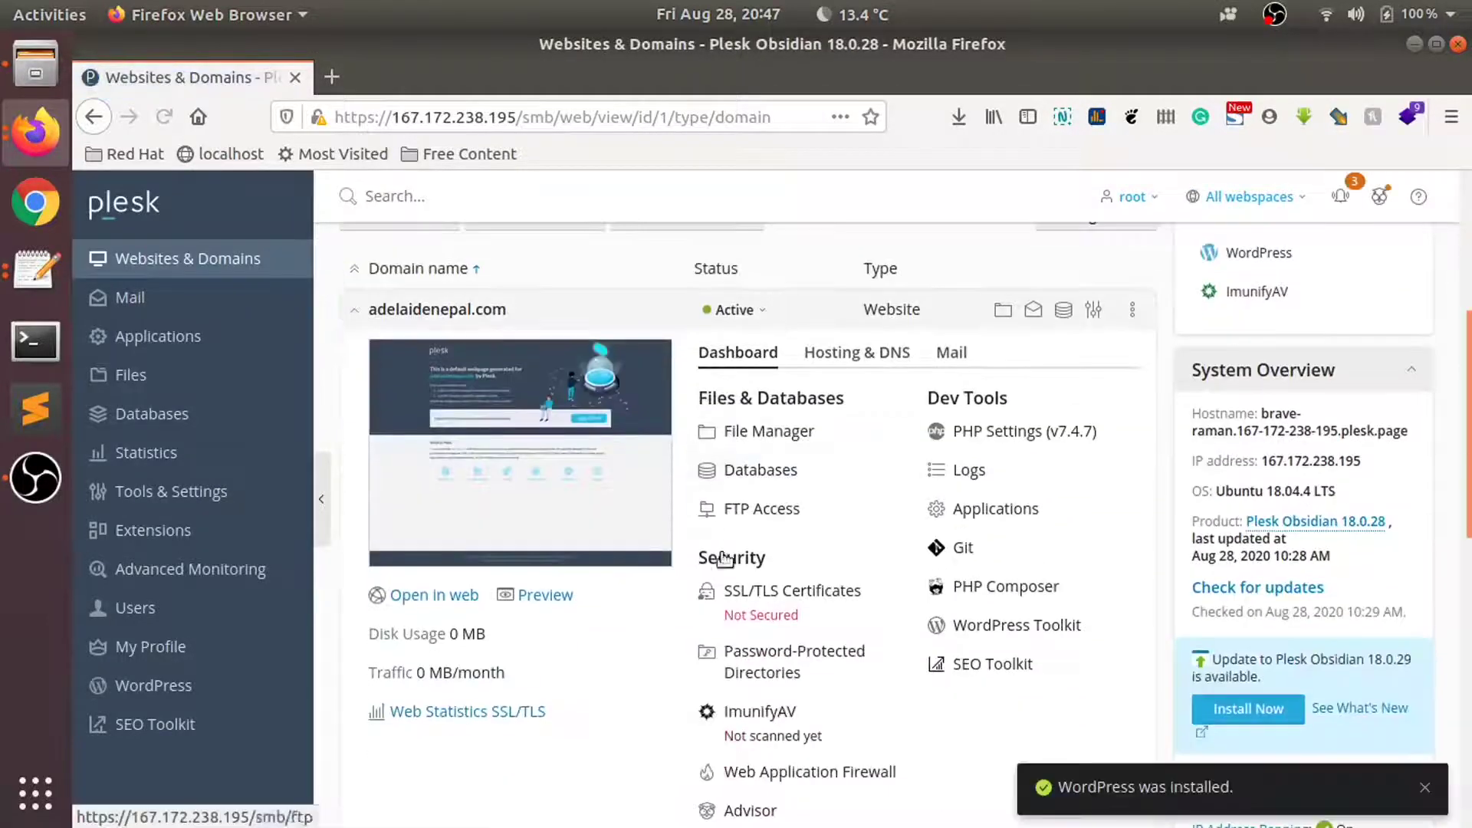
click(745, 598)
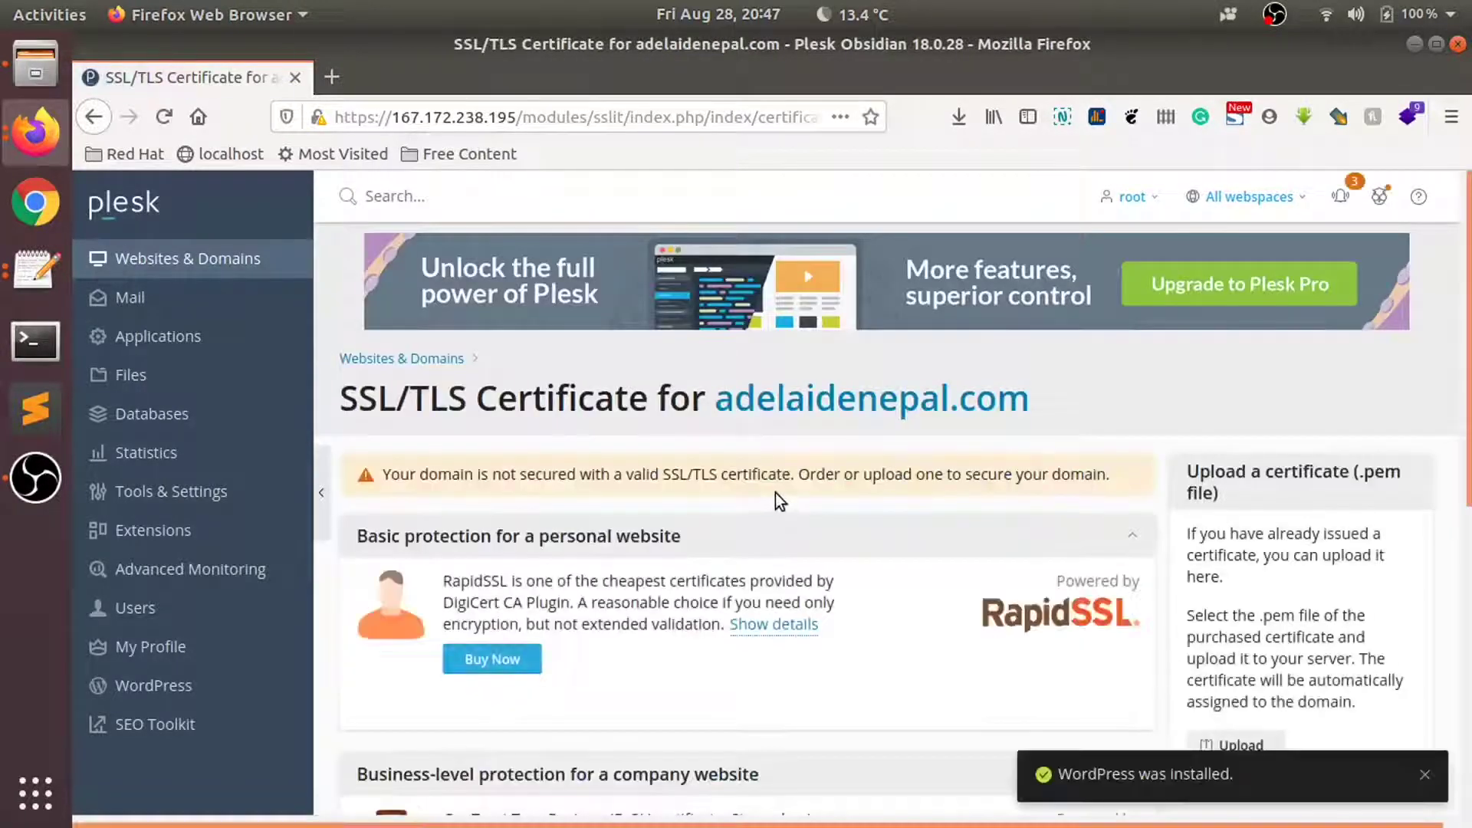
scroll(775, 492, down, 5)
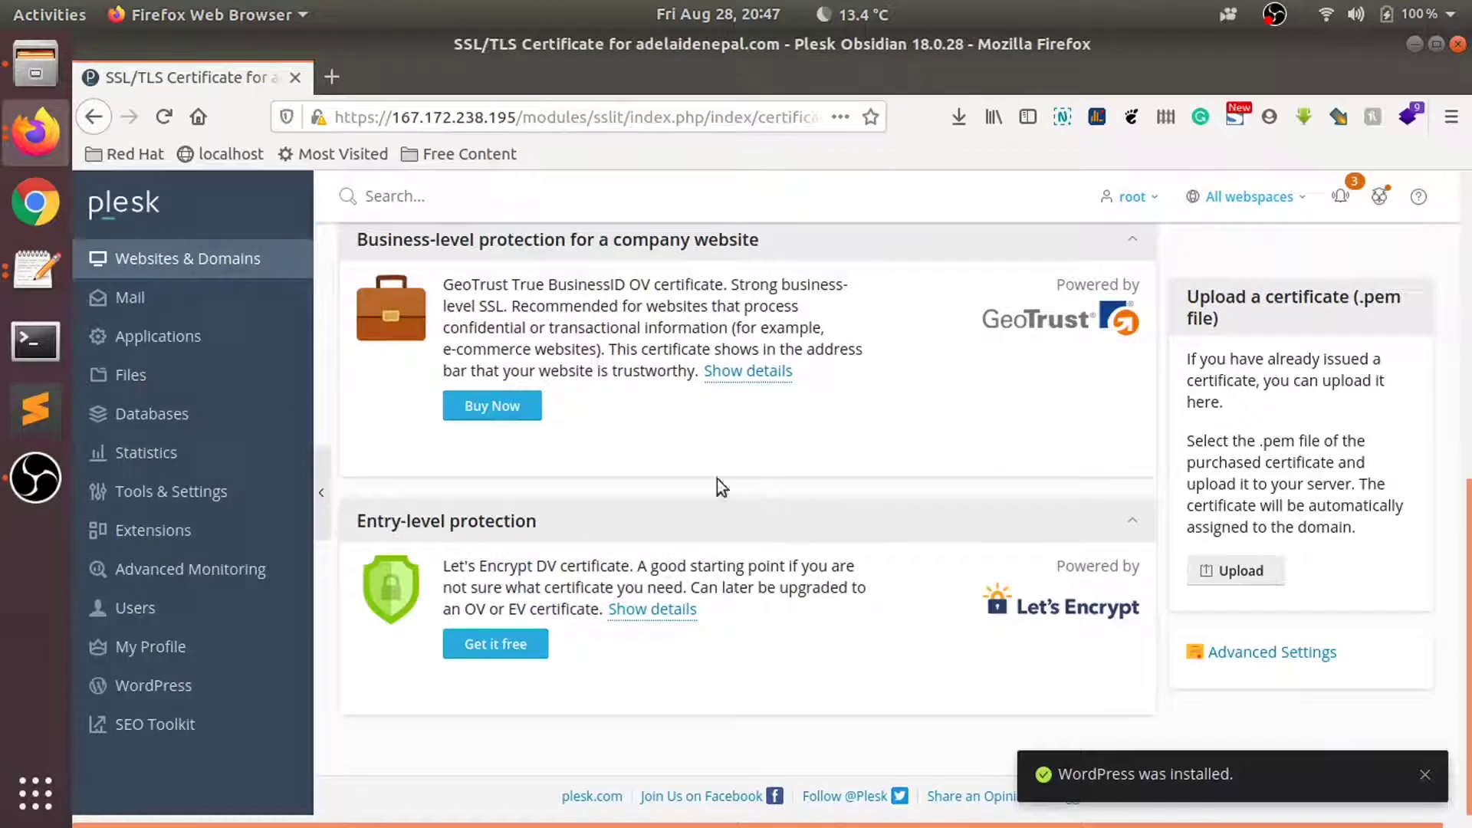
click(34, 135)
click(234, 334)
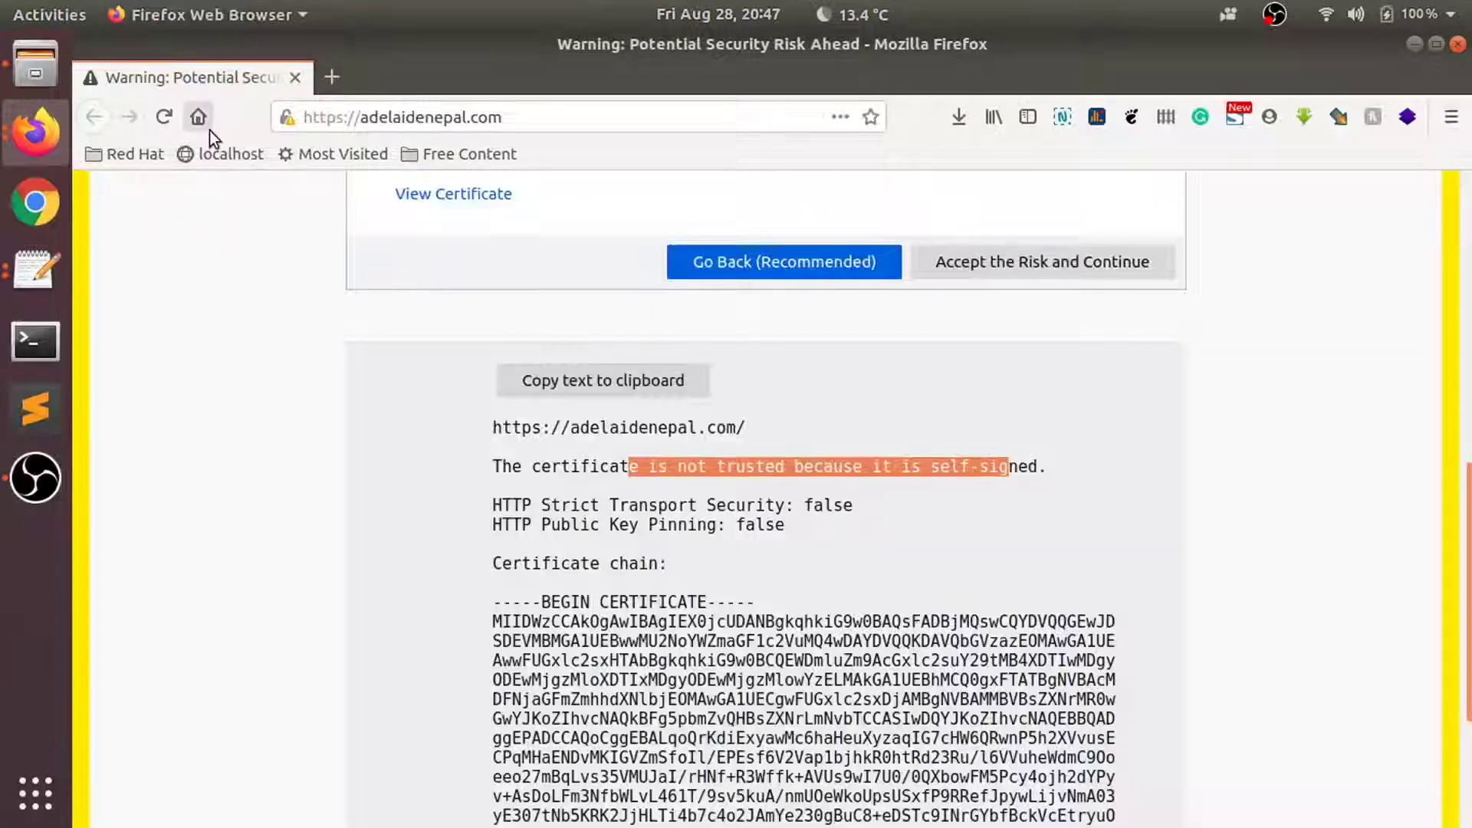
click(160, 116)
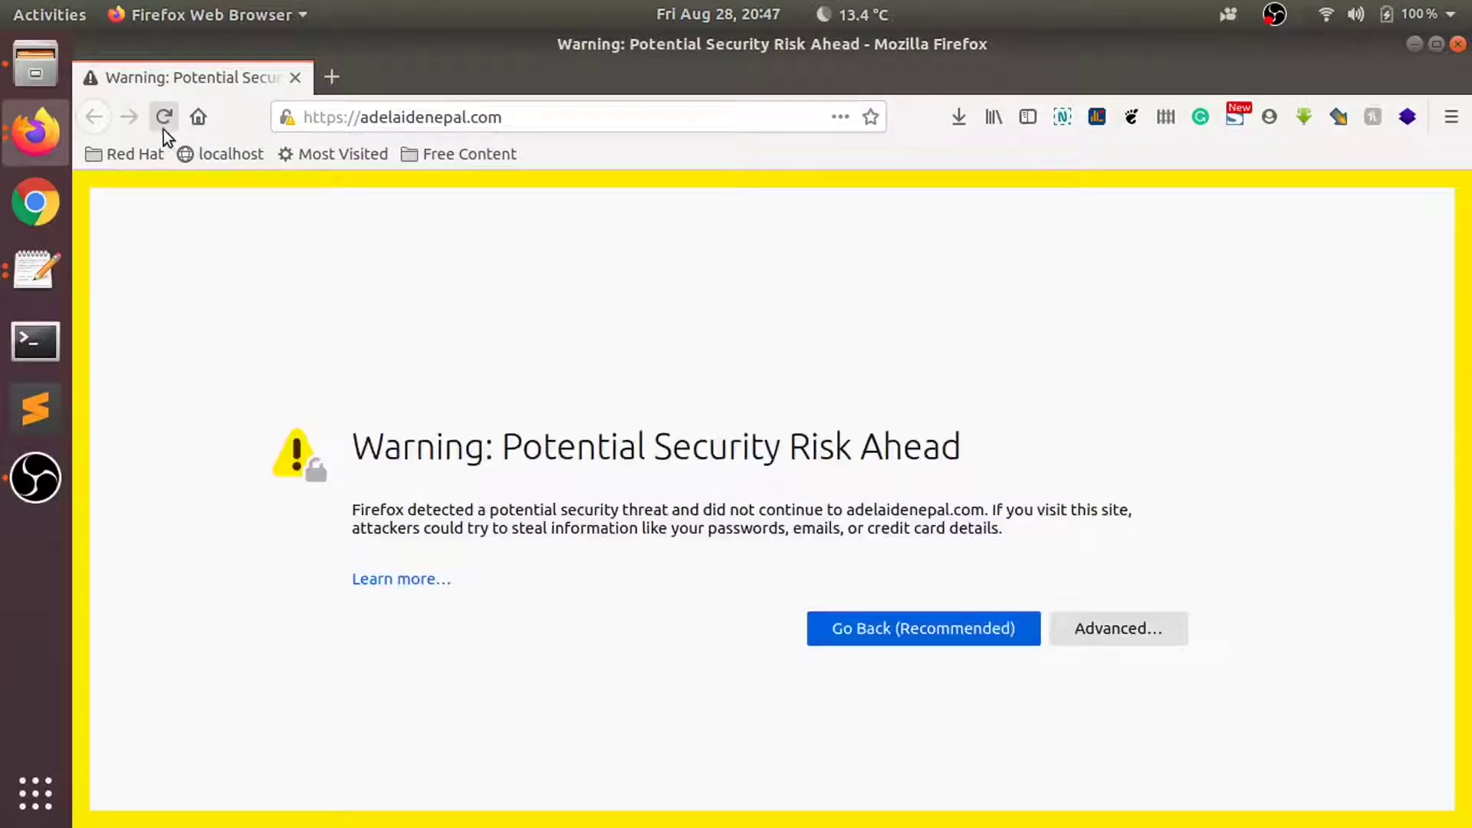
click(39, 157)
click(177, 305)
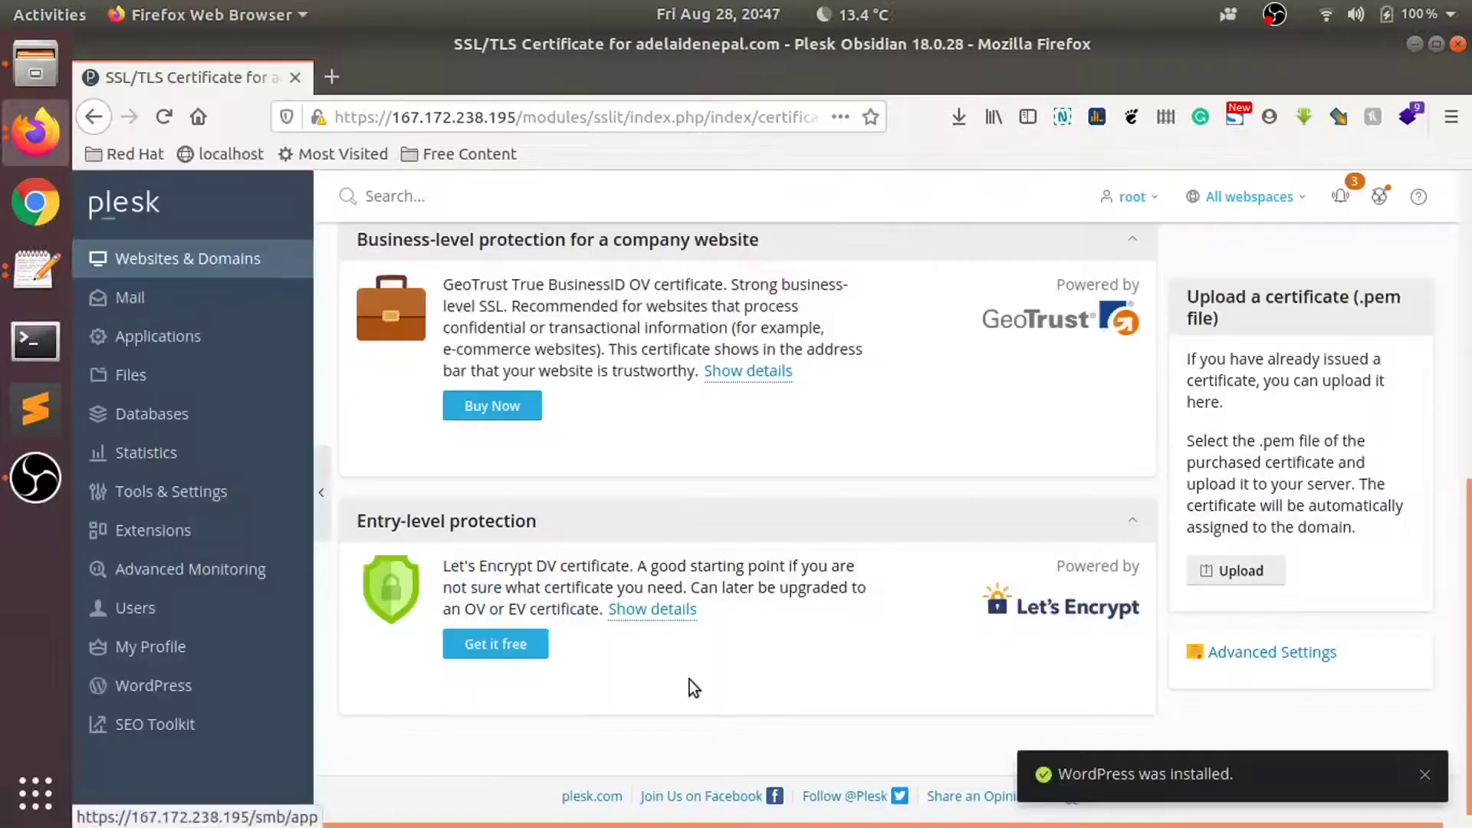
Request a non-wildcard Let's Encrypt certificate, securing the main adelaidenepal.com domain.
click(494, 644)
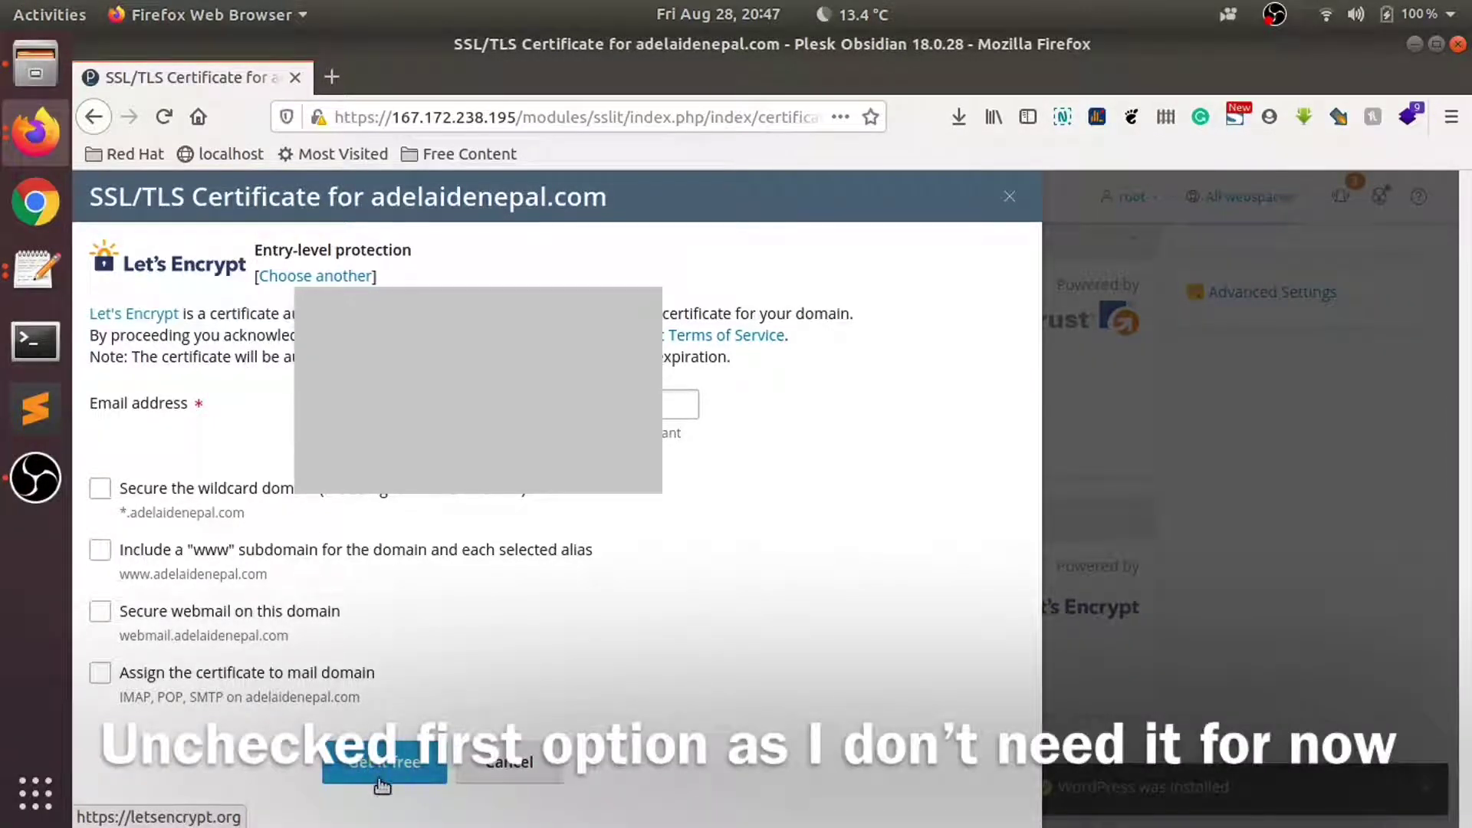
click(385, 764)
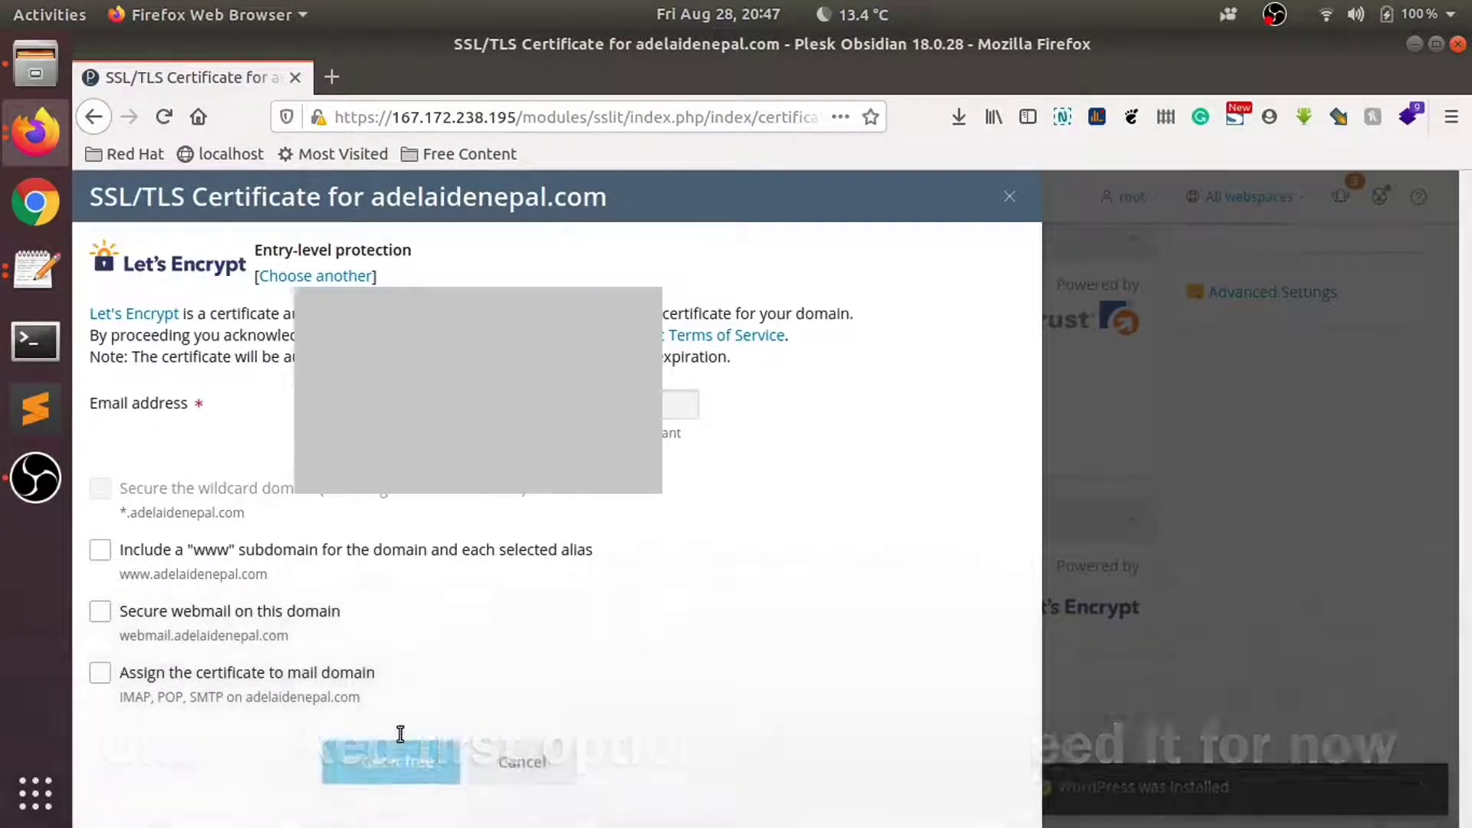
click(398, 753)
scroll(695, 623, up, 3)
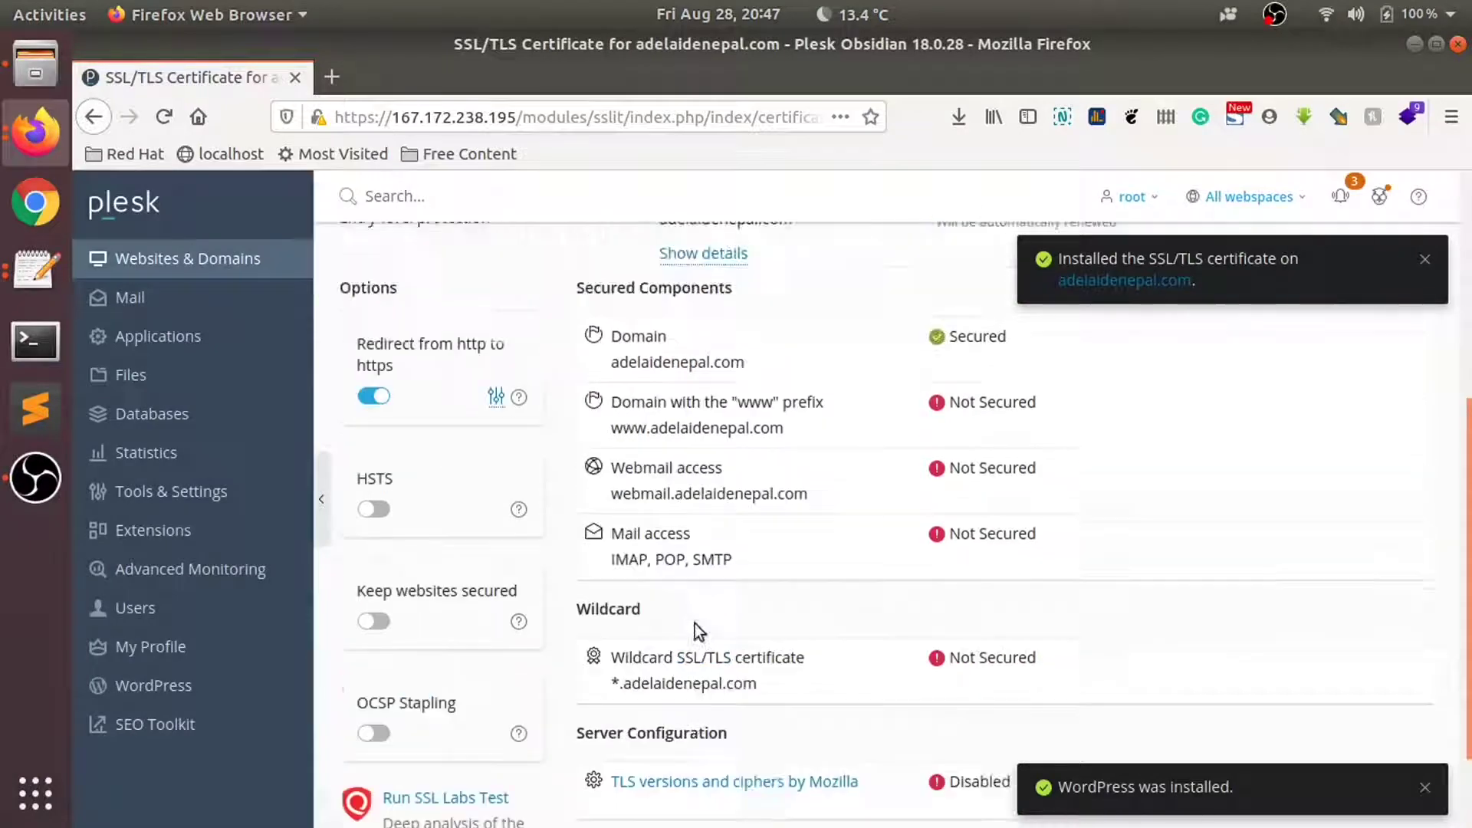
scroll(694, 623, up, 2)
scroll(572, 622, up, 1)
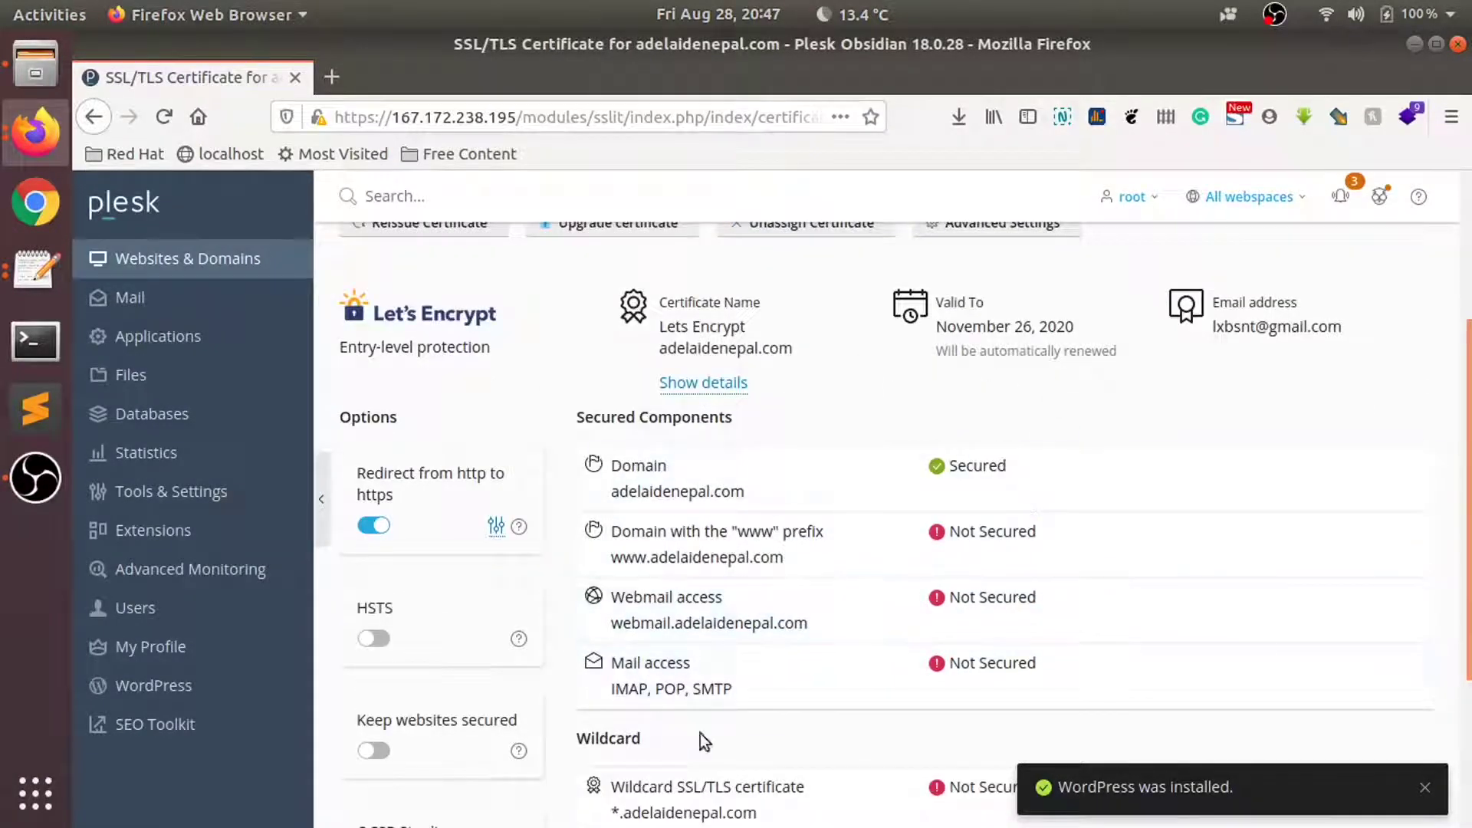
scroll(861, 457, down, 1)
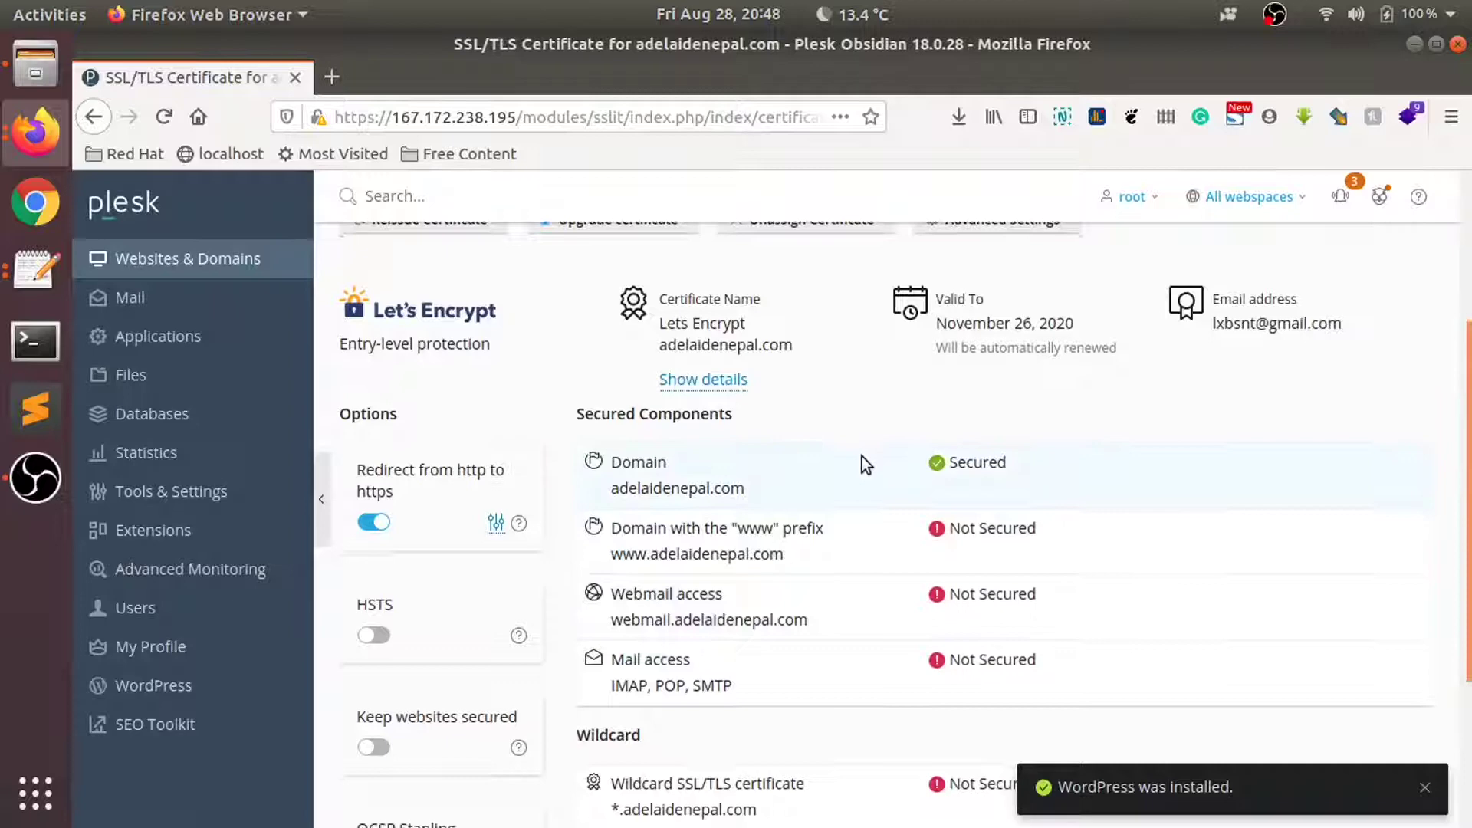
scroll(861, 457, down, 3)
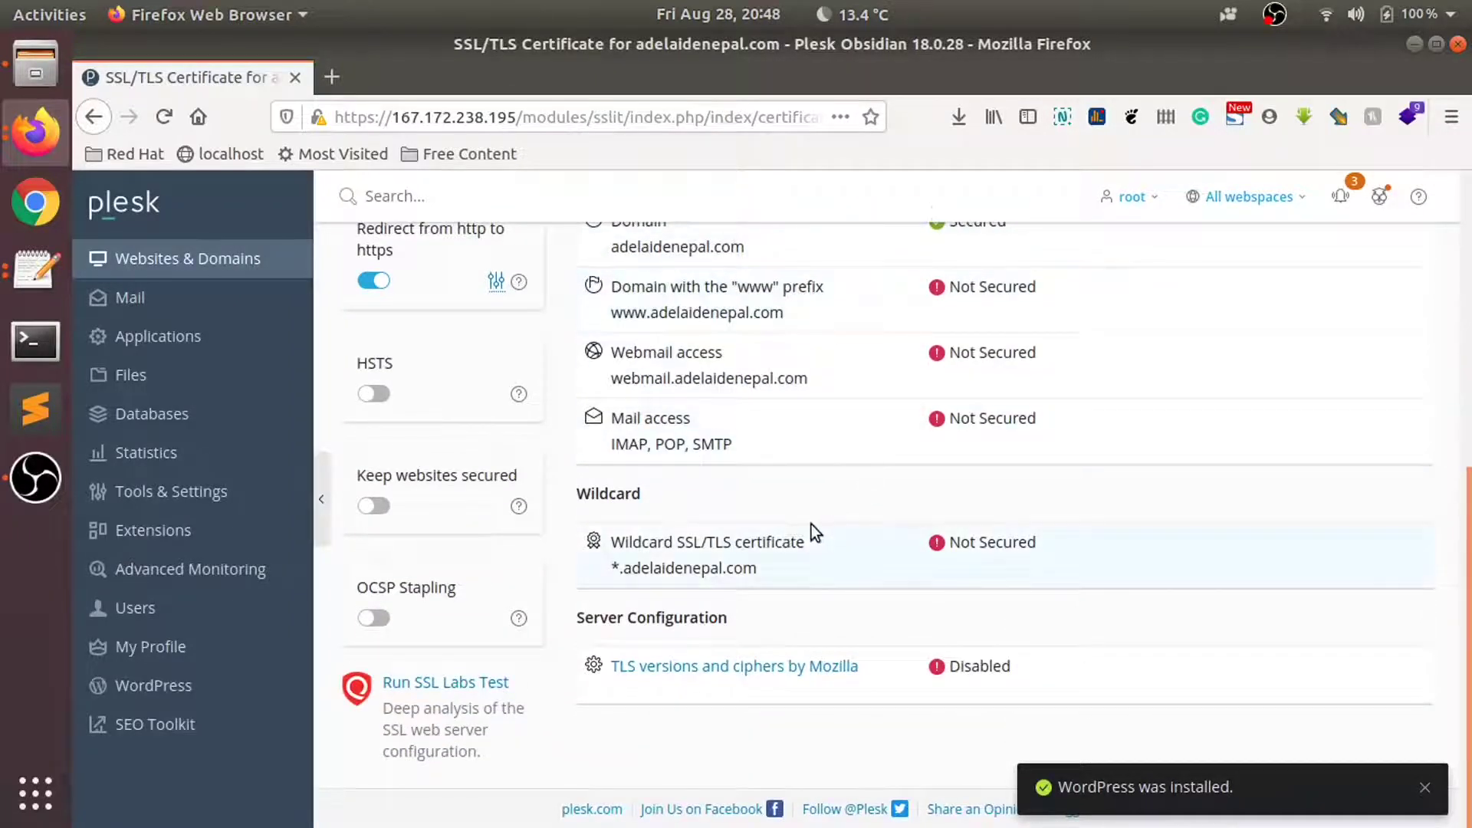
click(32, 138)
click(161, 277)
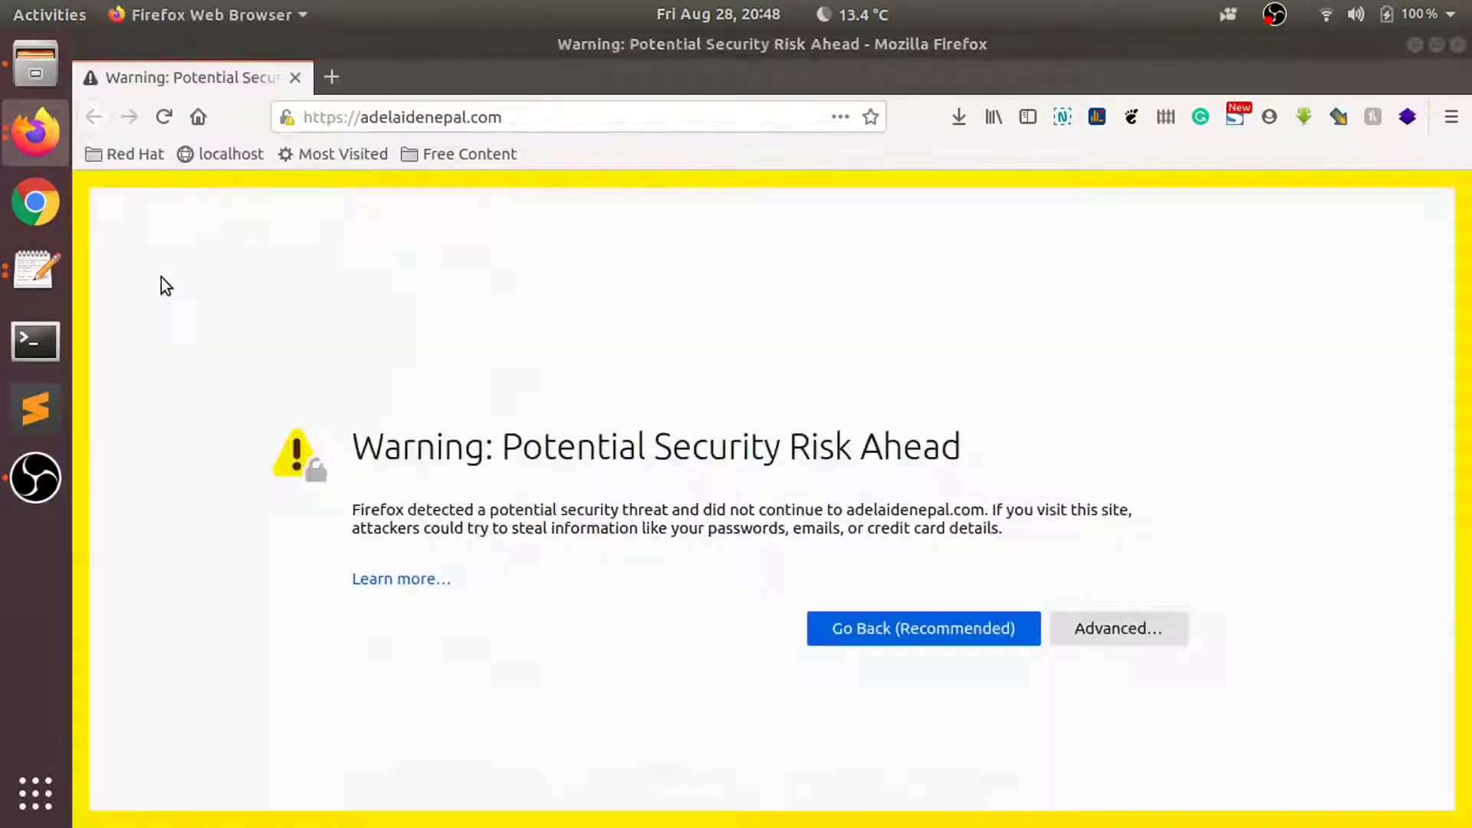
click(163, 116)
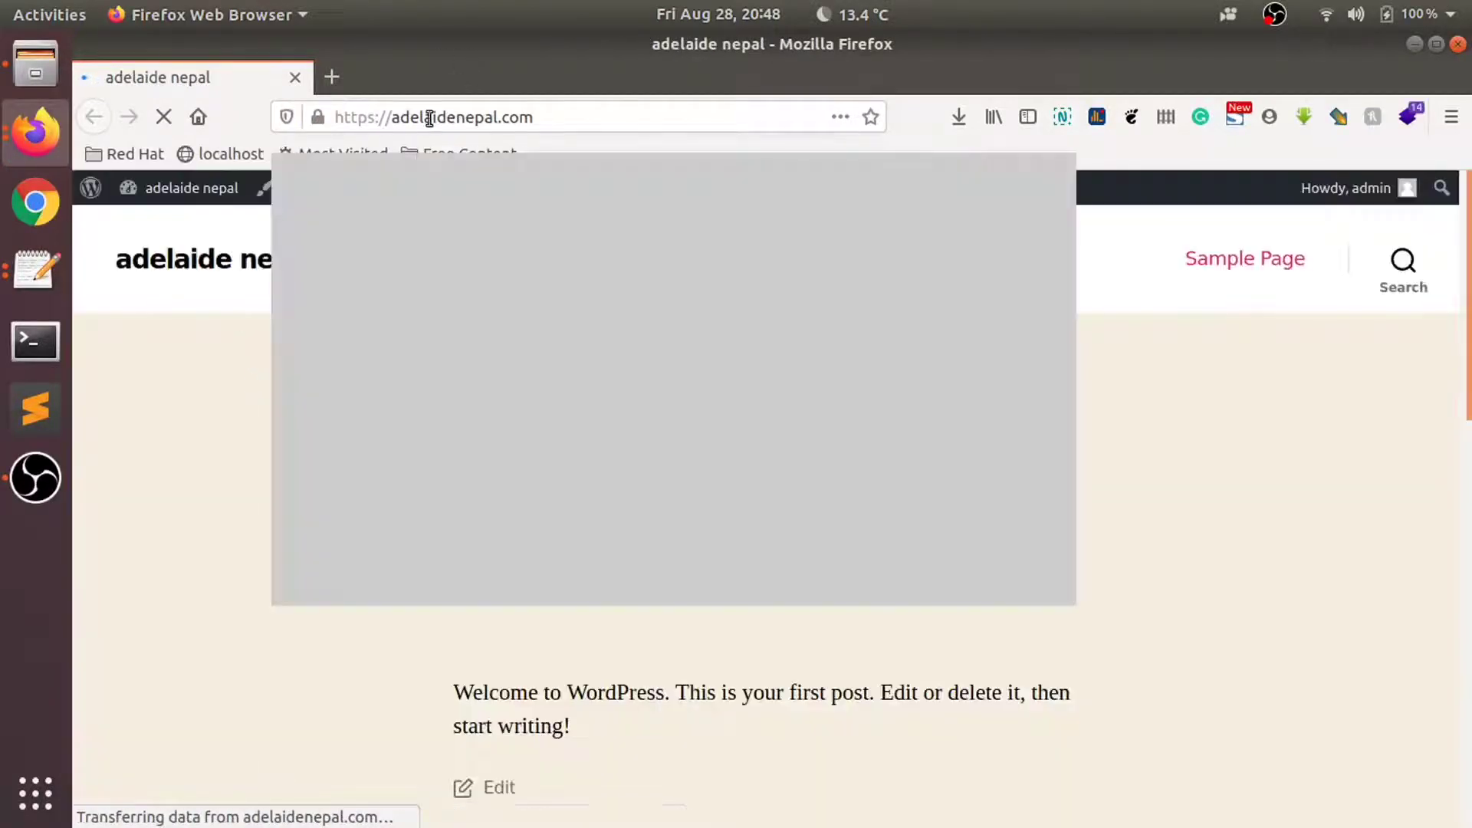
click(359, 116)
click(541, 117)
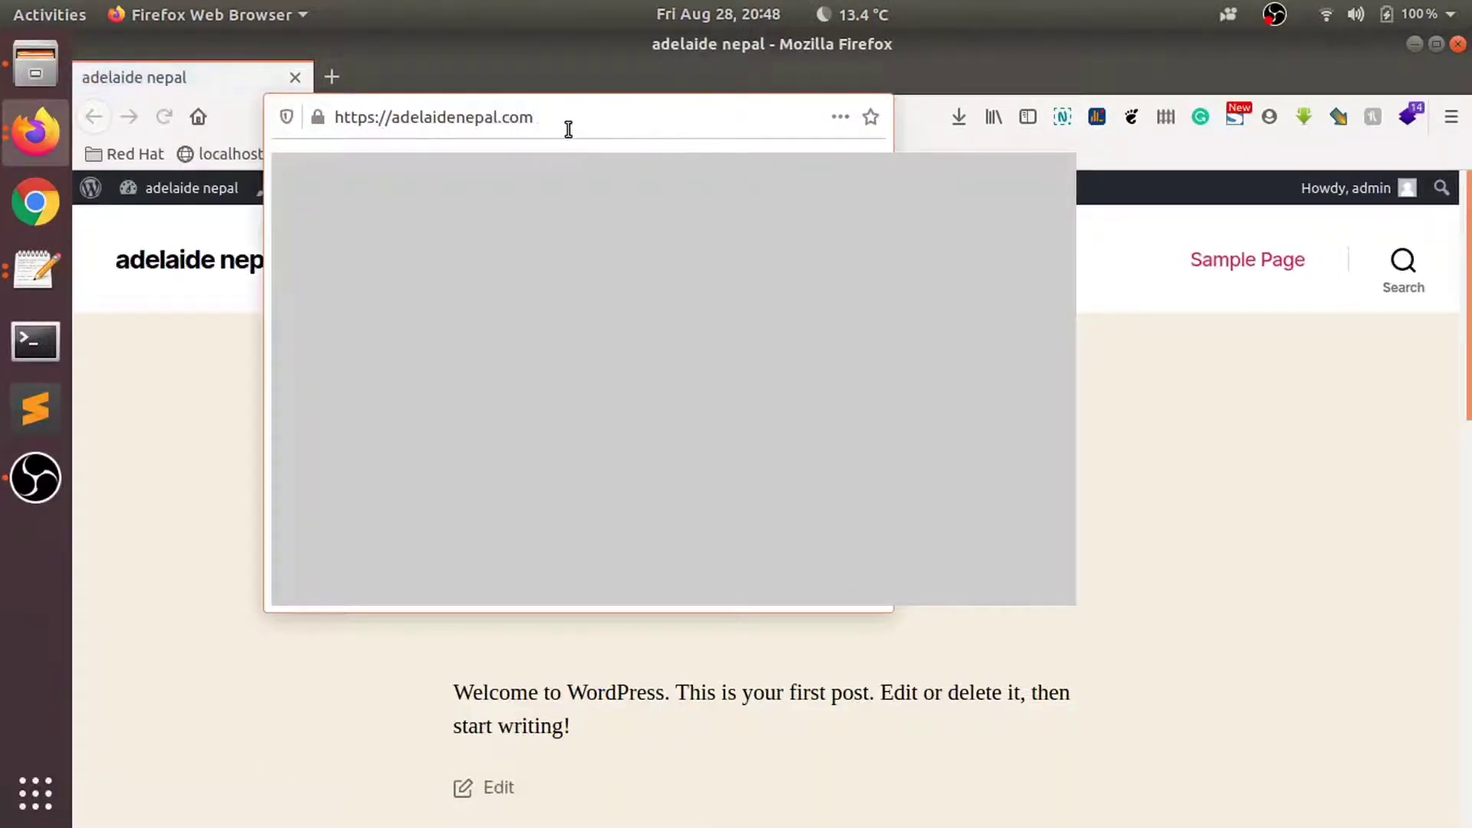
drag(392, 116, 125, 85)
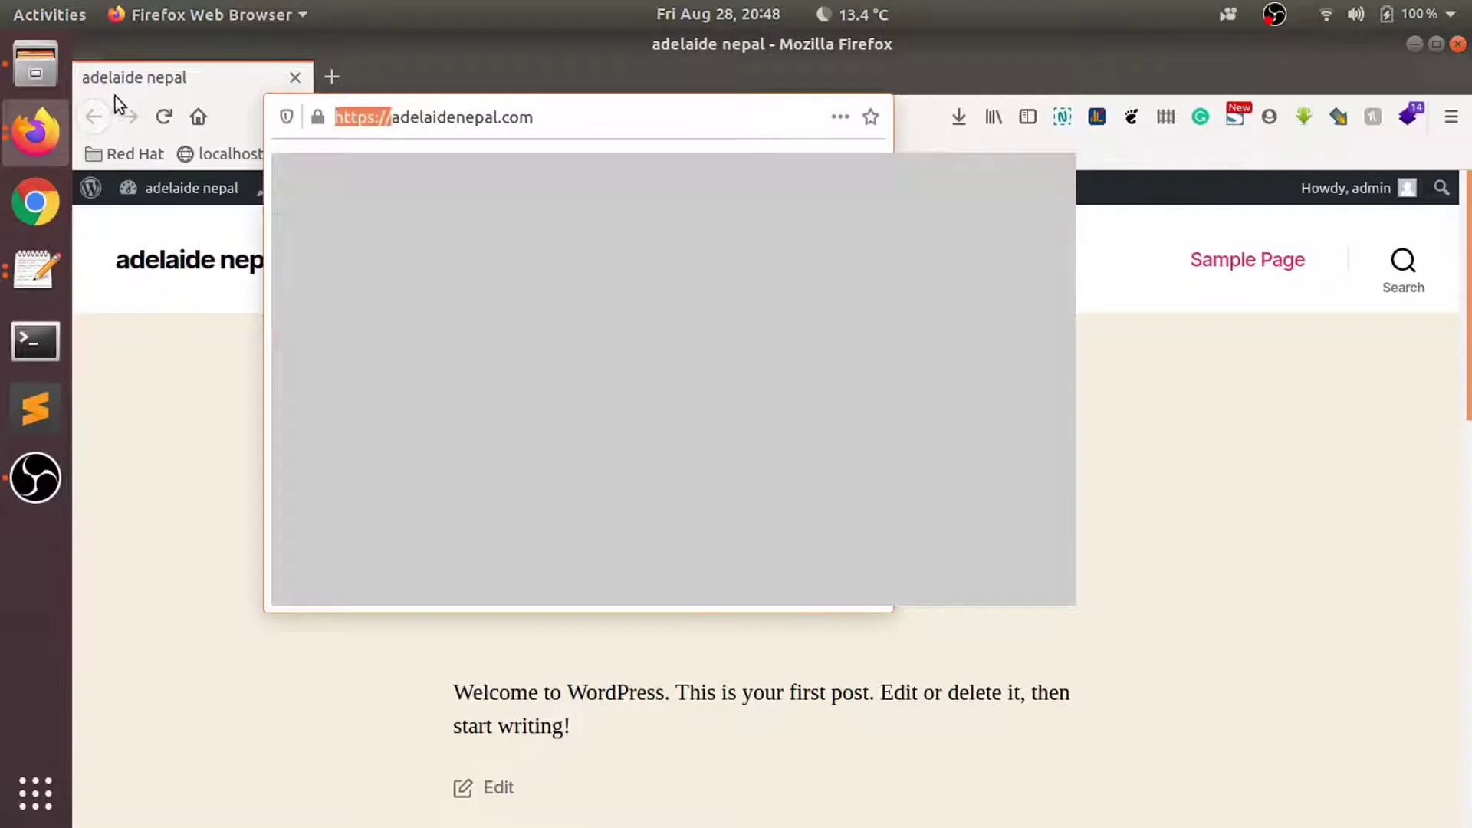
text(www.)
key(Return)
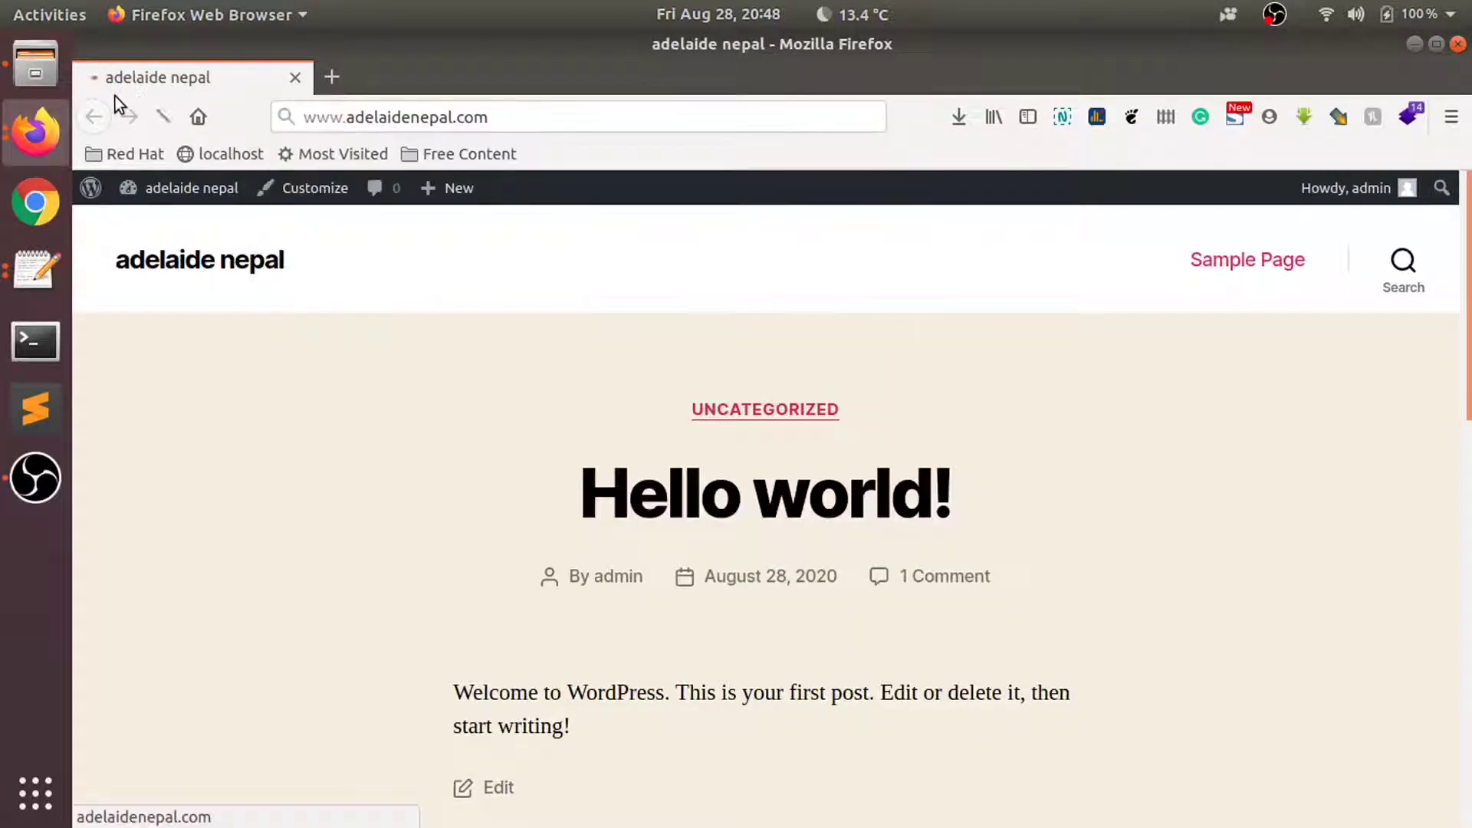